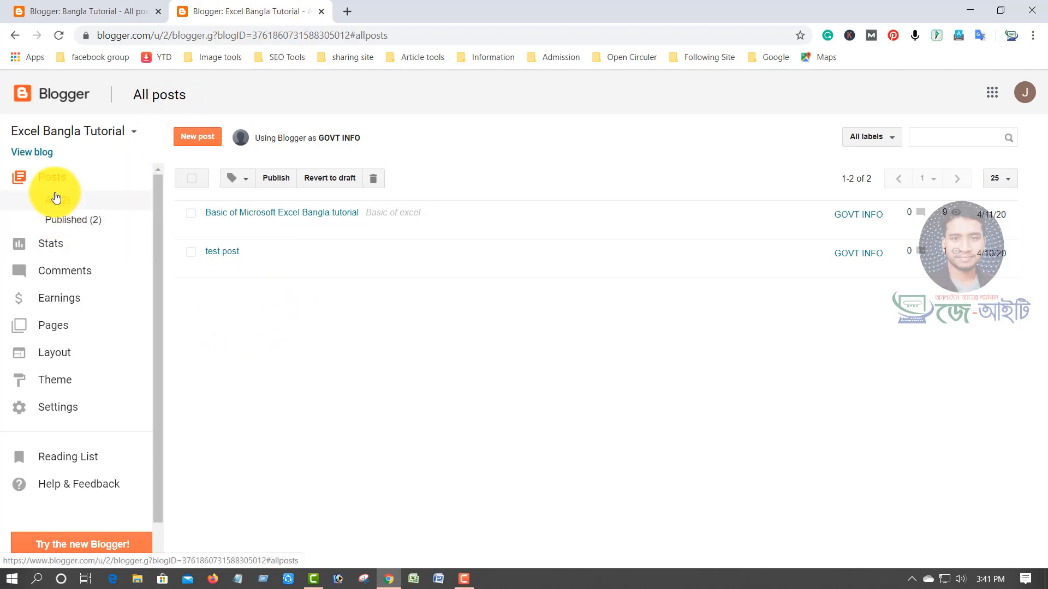
click(41, 158)
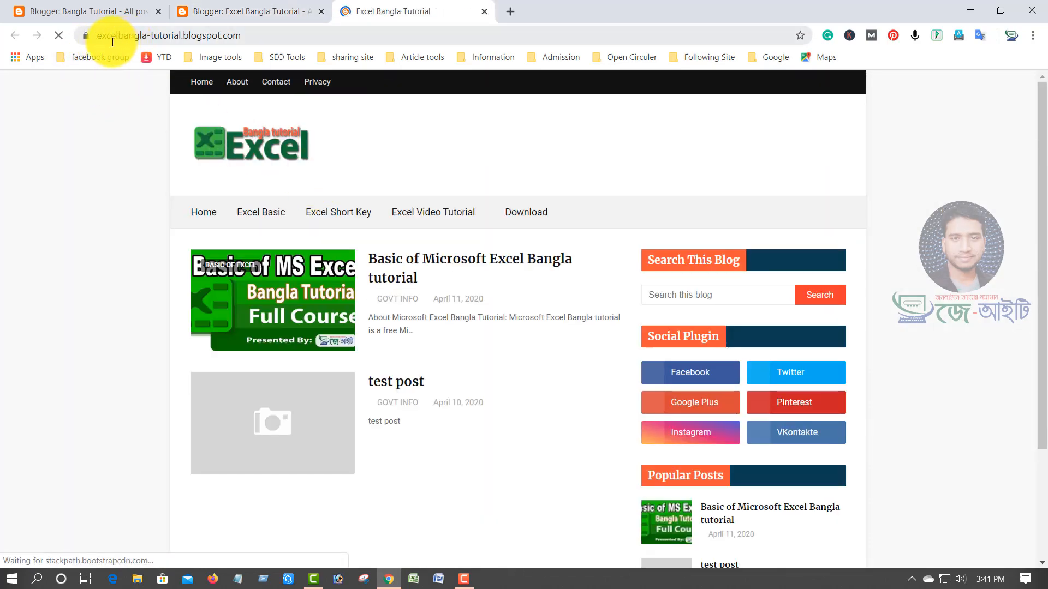
drag(99, 40, 129, 37)
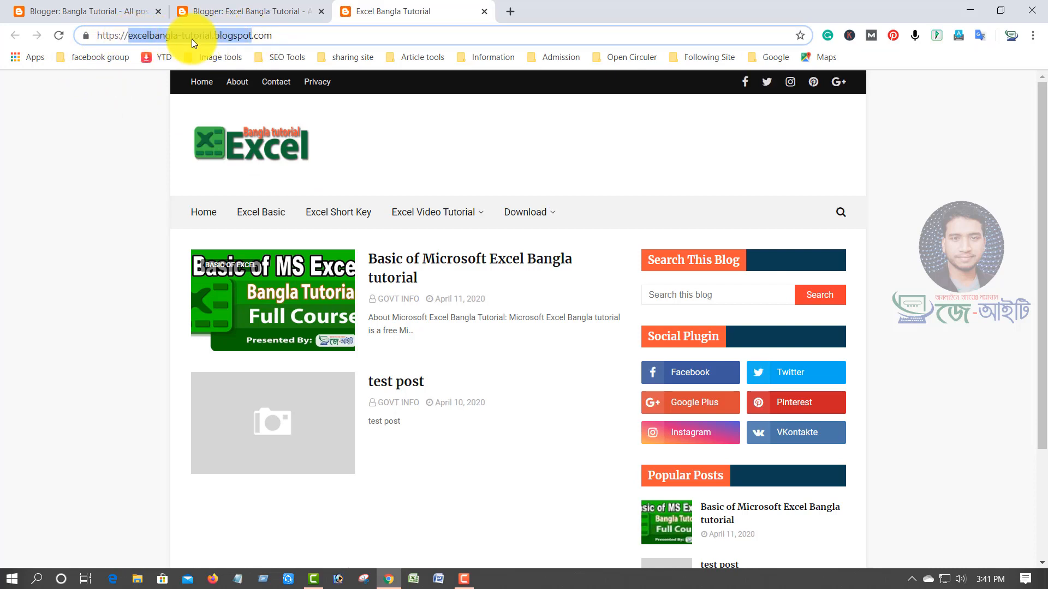
text(exc)
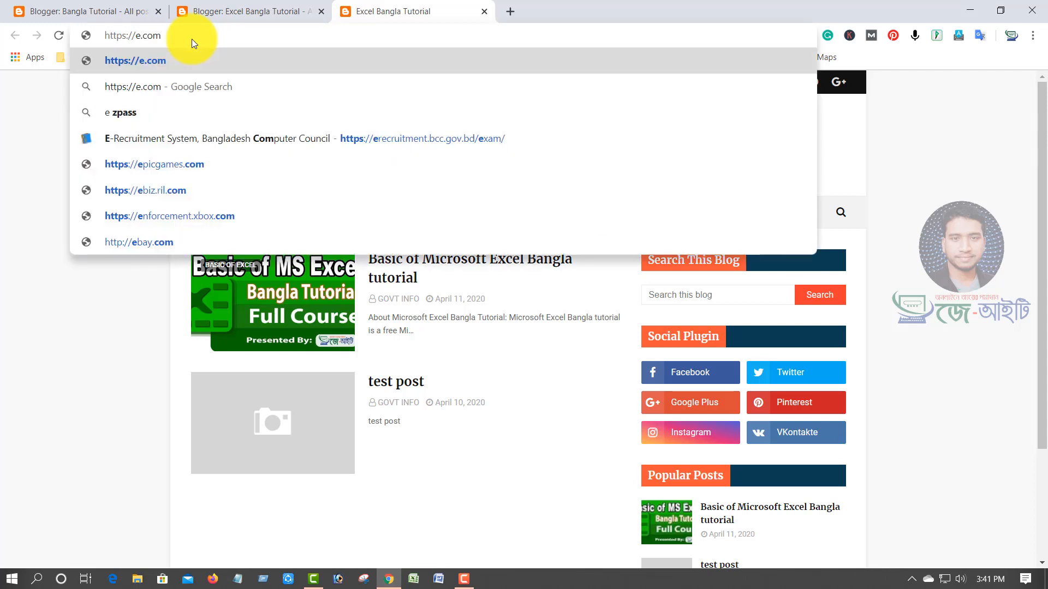
text(elbang)
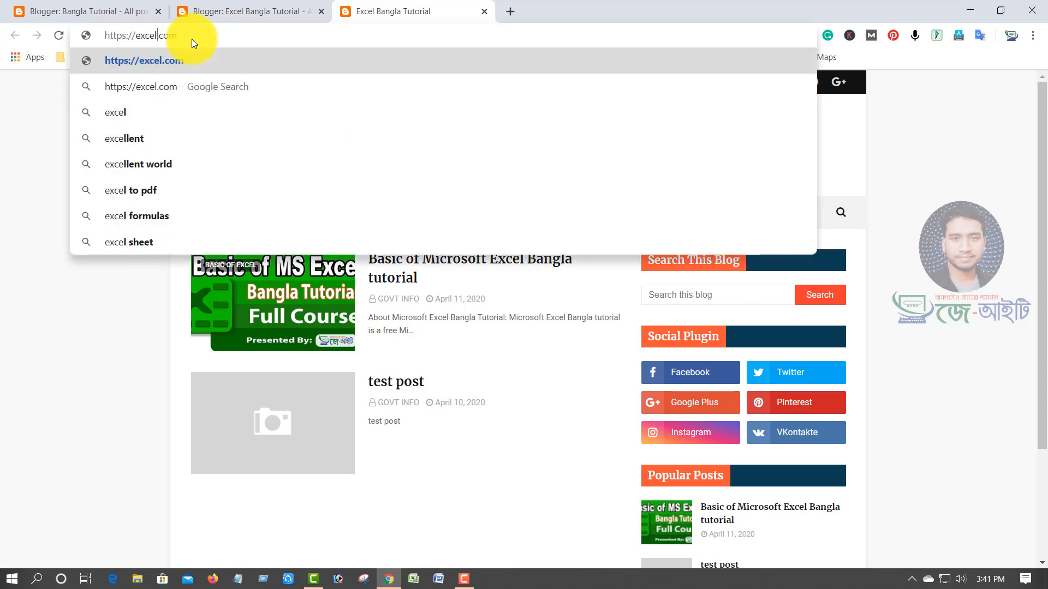
text(la)
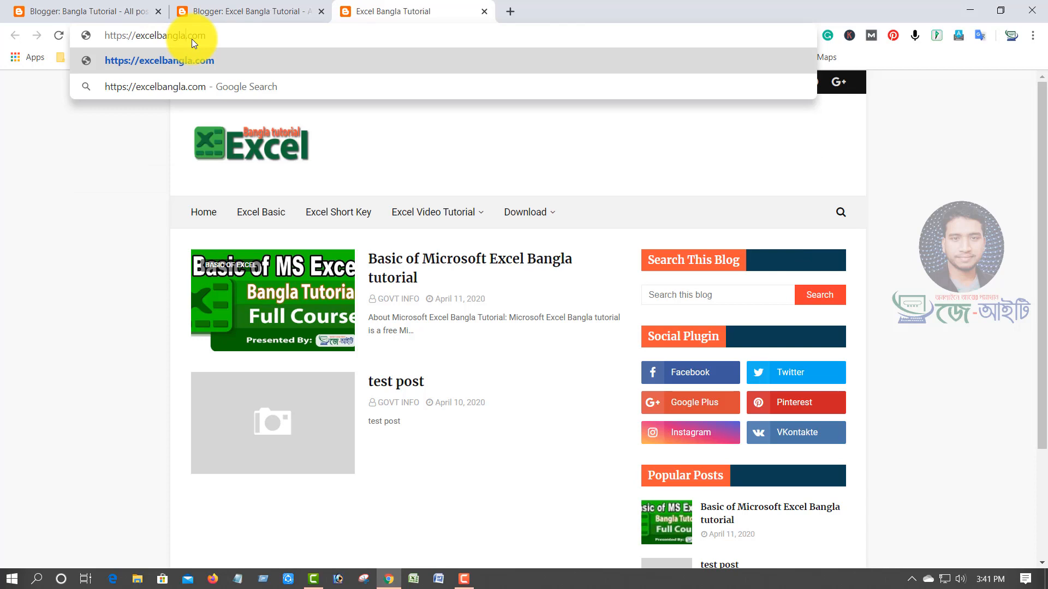
click(222, 40)
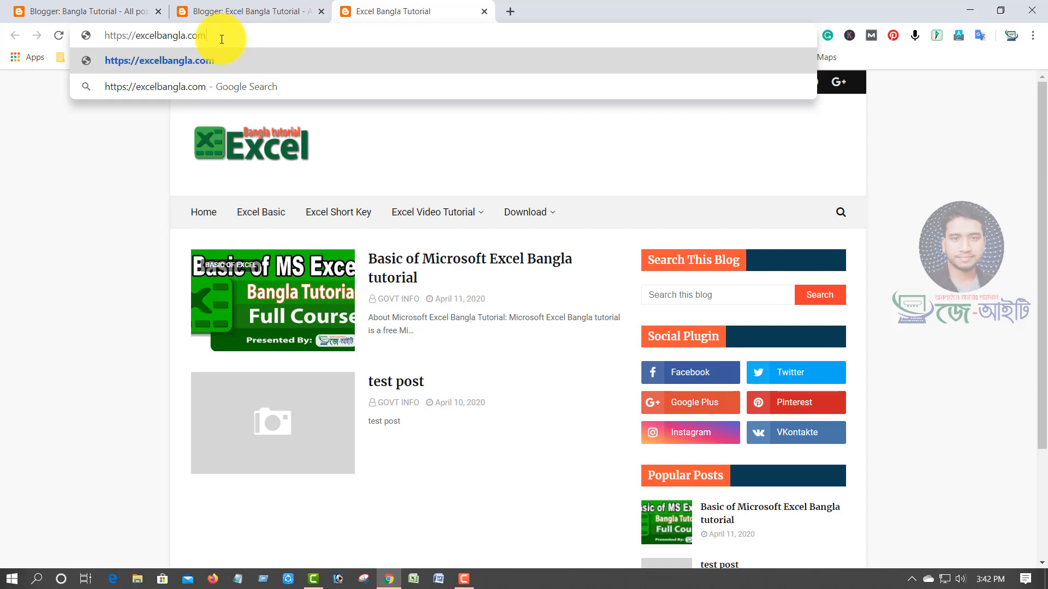
key(BackSpace)
key(BackSpace)
key(BackSpace)
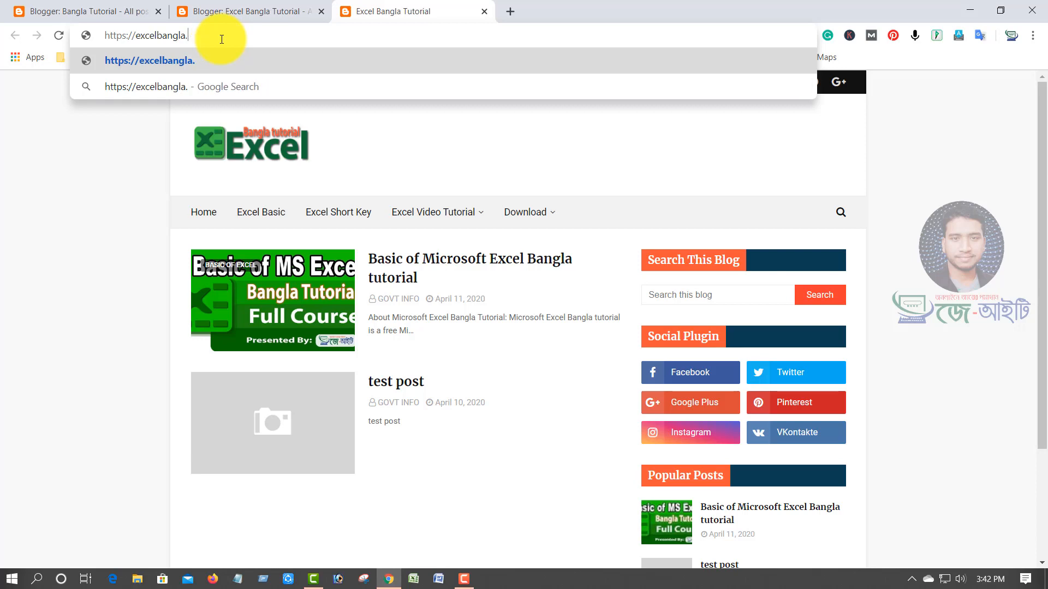
text(xyz)
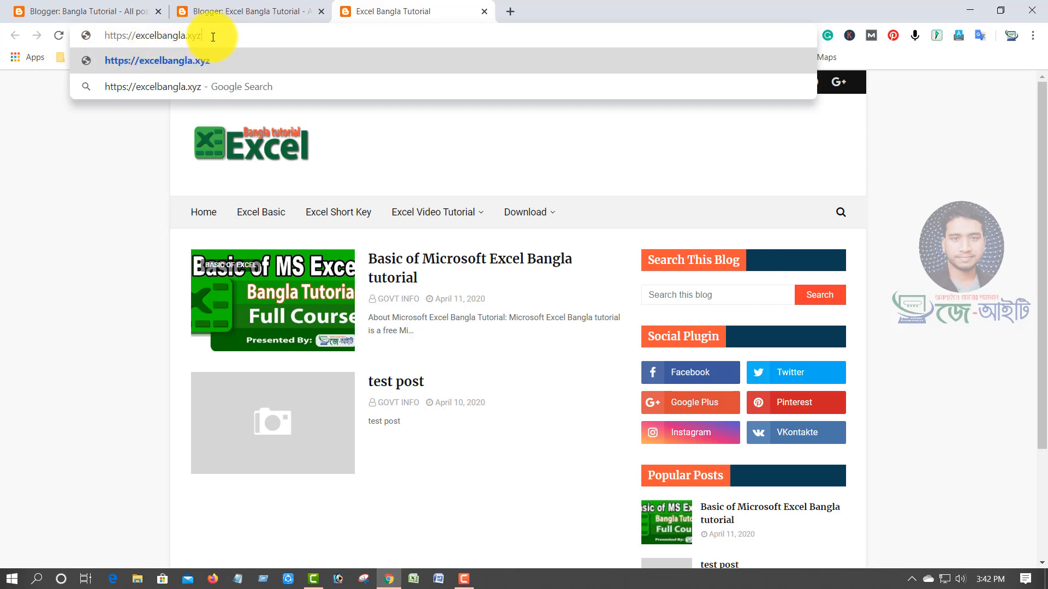
drag(218, 35, 250, 39)
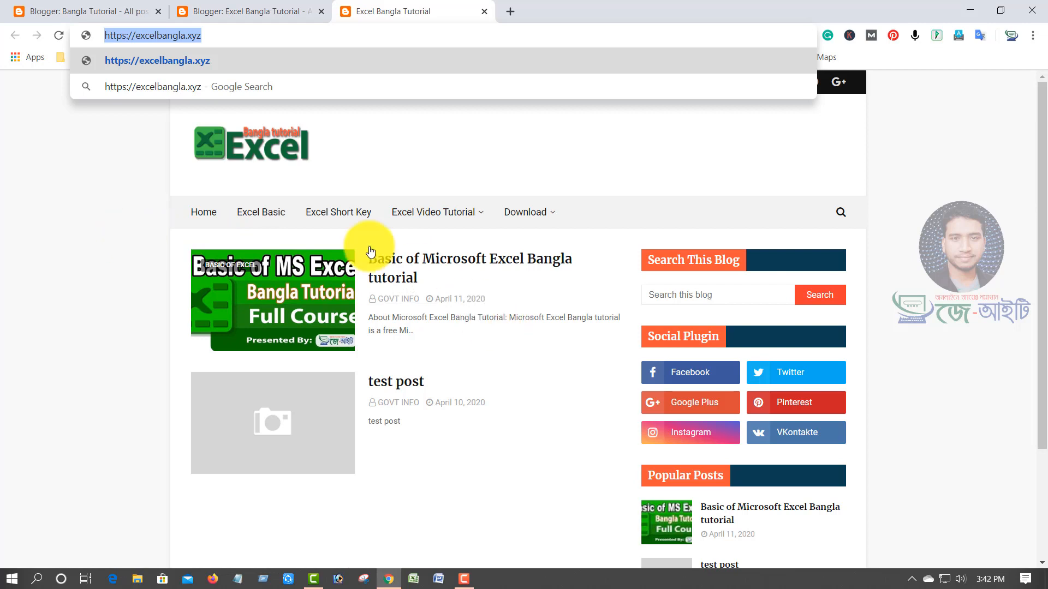
click(241, 35)
click(125, 125)
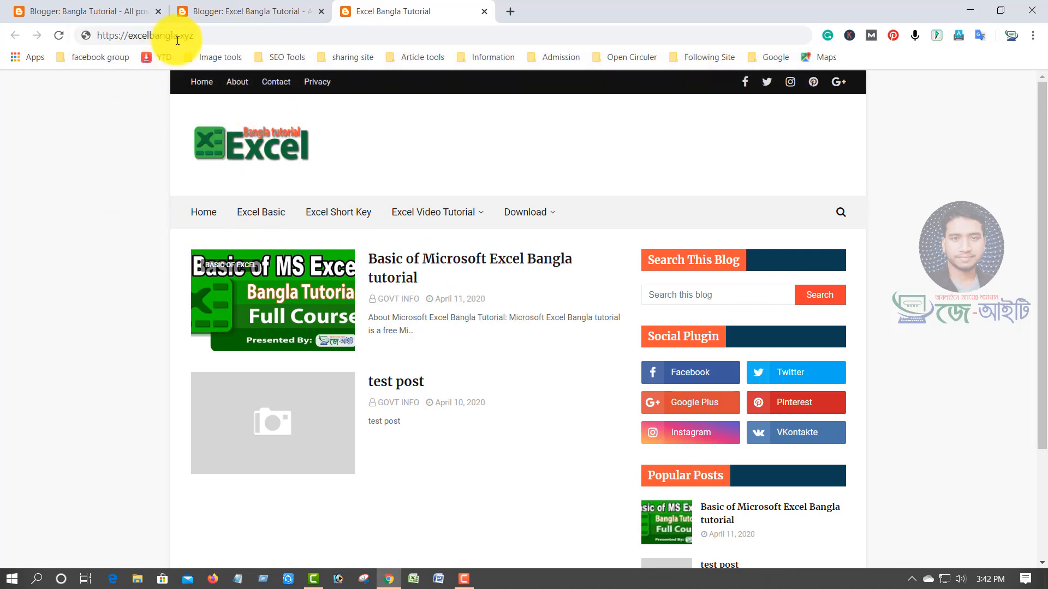
click(199, 33)
click(205, 34)
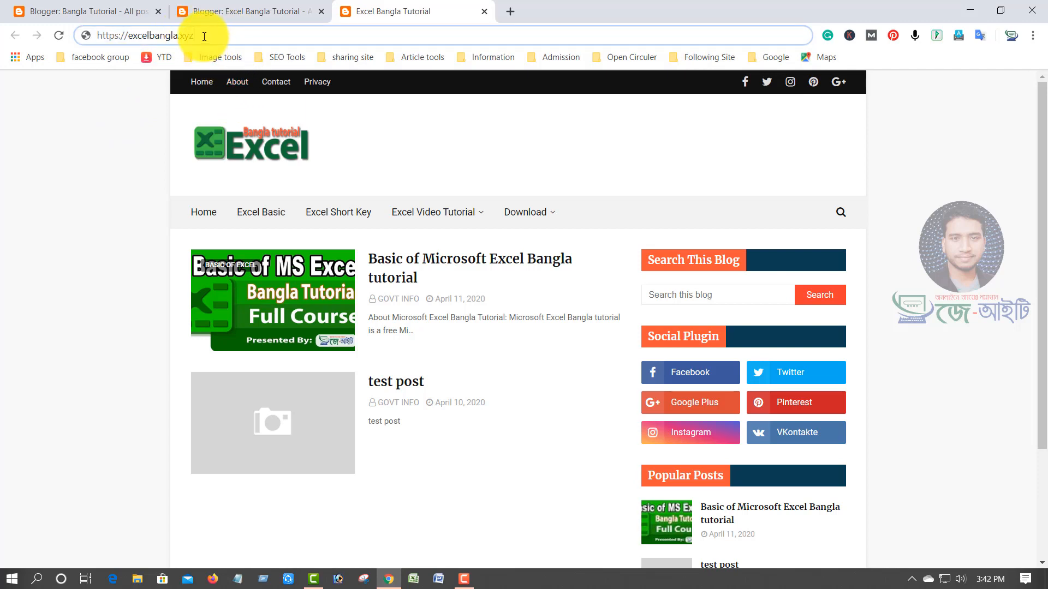
drag(203, 33, 130, 41)
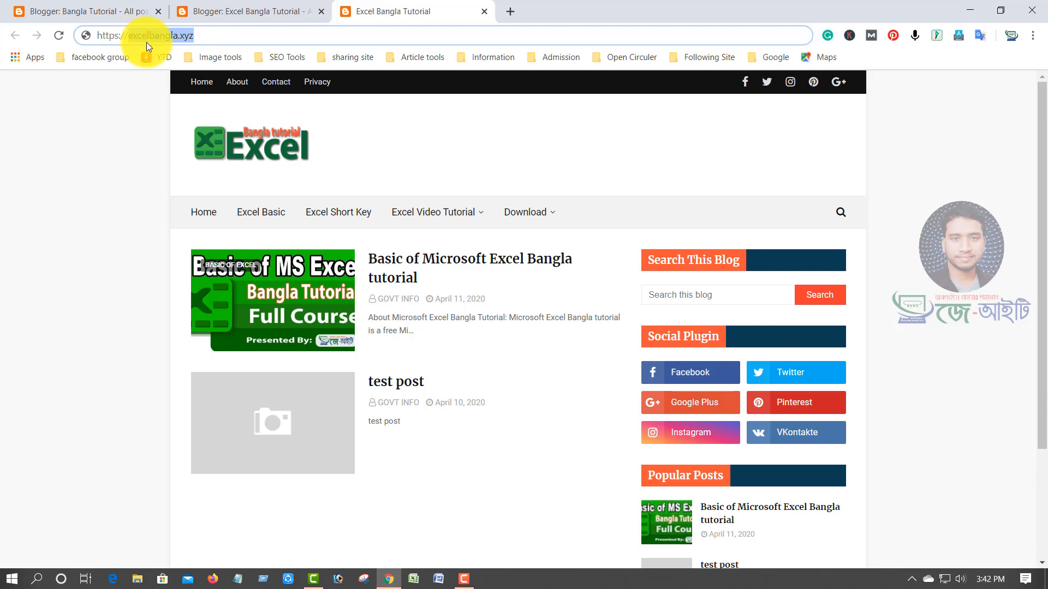
click(186, 14)
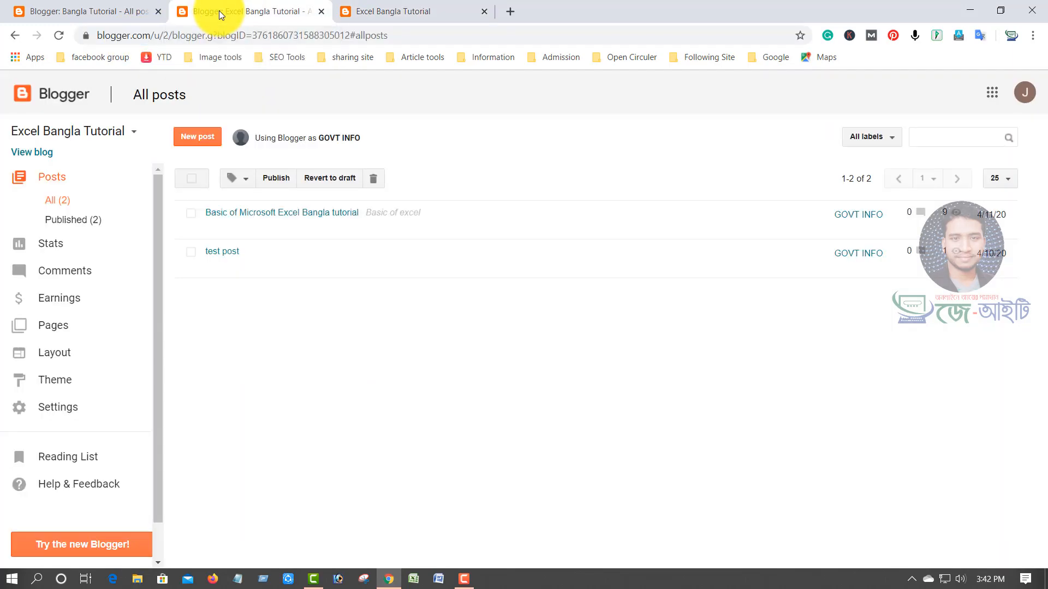
scroll(87, 365, down, 1)
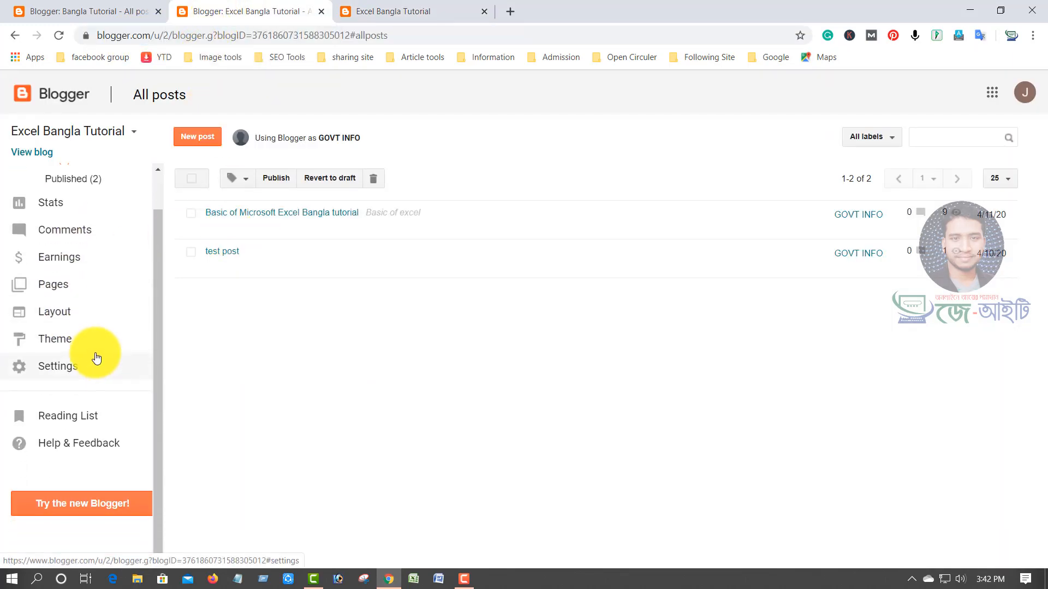
click(66, 367)
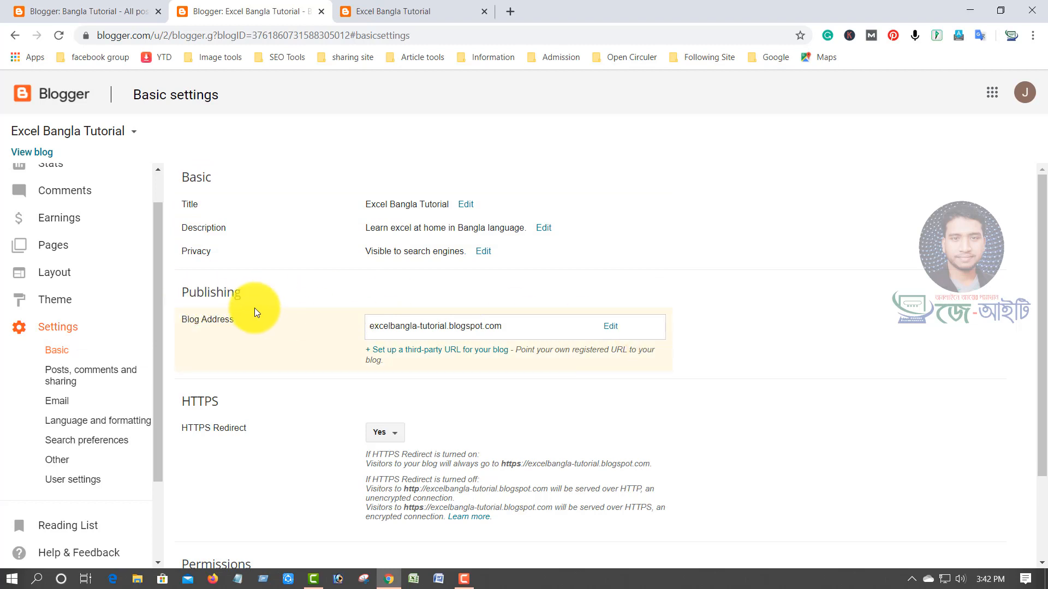
scroll(289, 305, down, 2)
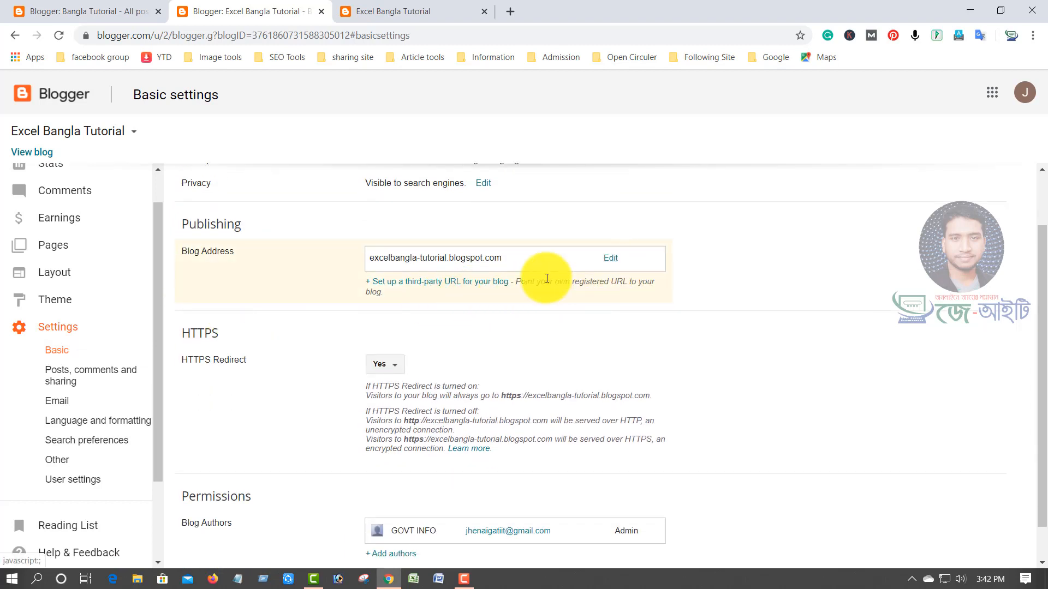
click(473, 285)
click(423, 283)
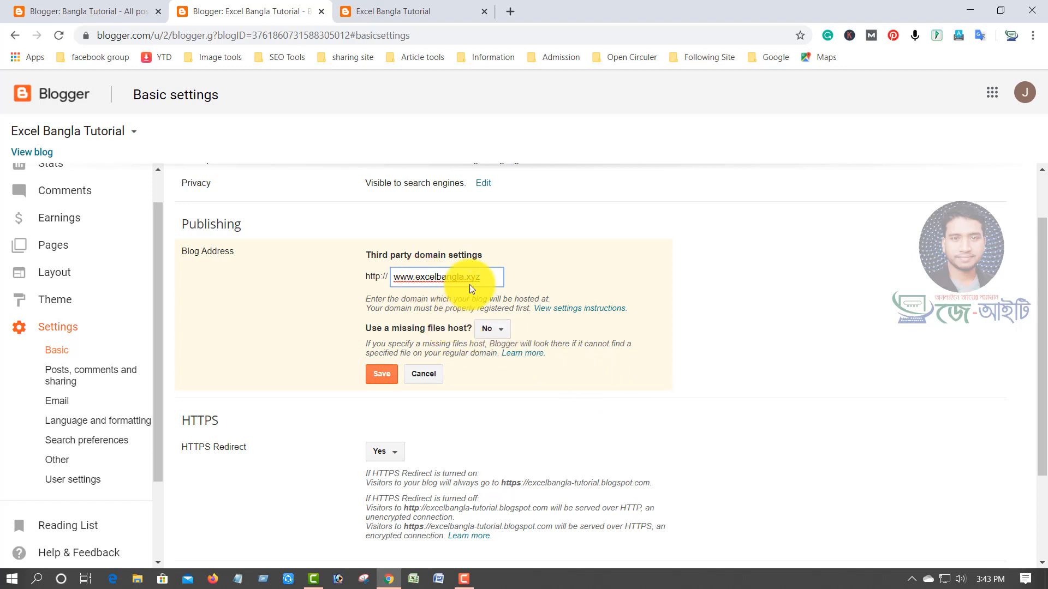
click(382, 377)
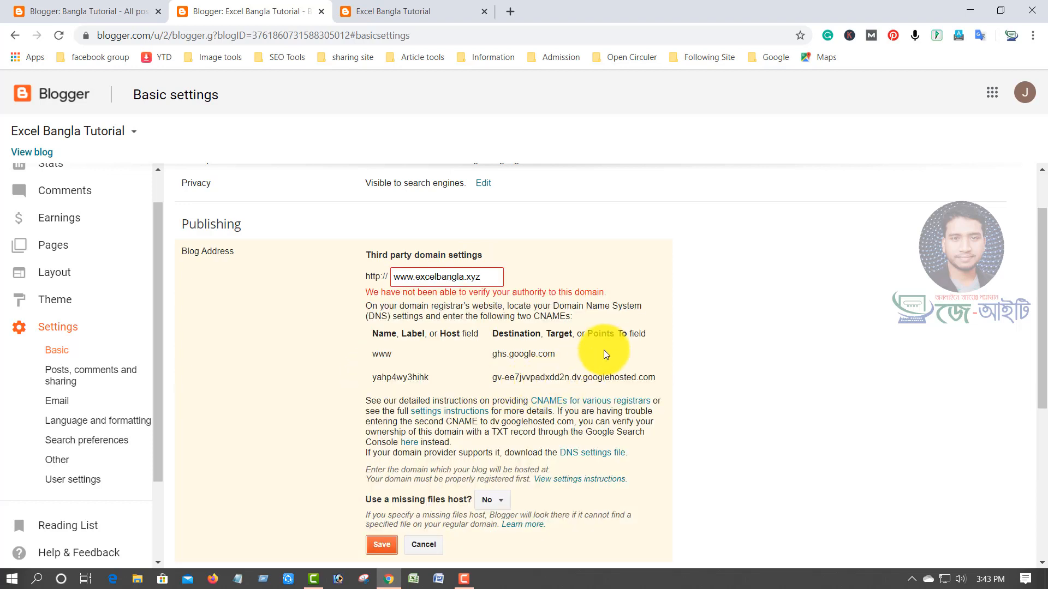
Examine the two CNAME records that Blogger requires for the domain, highlighting their host and destination values
scroll(604, 354, down, 3)
scroll(585, 333, up, 3)
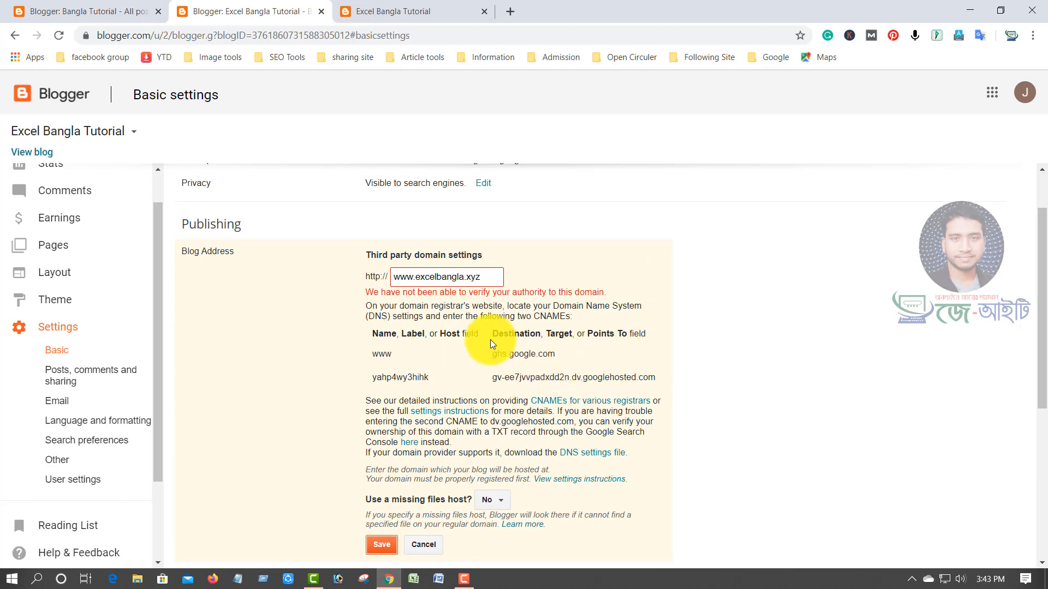
drag(492, 334, 665, 376)
click(694, 383)
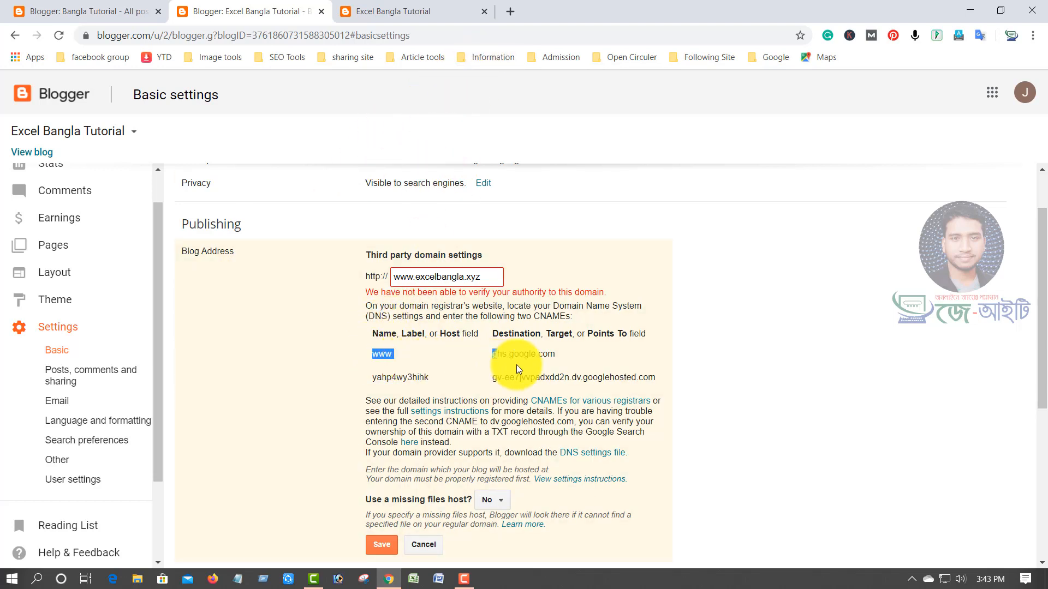
drag(517, 365, 639, 371)
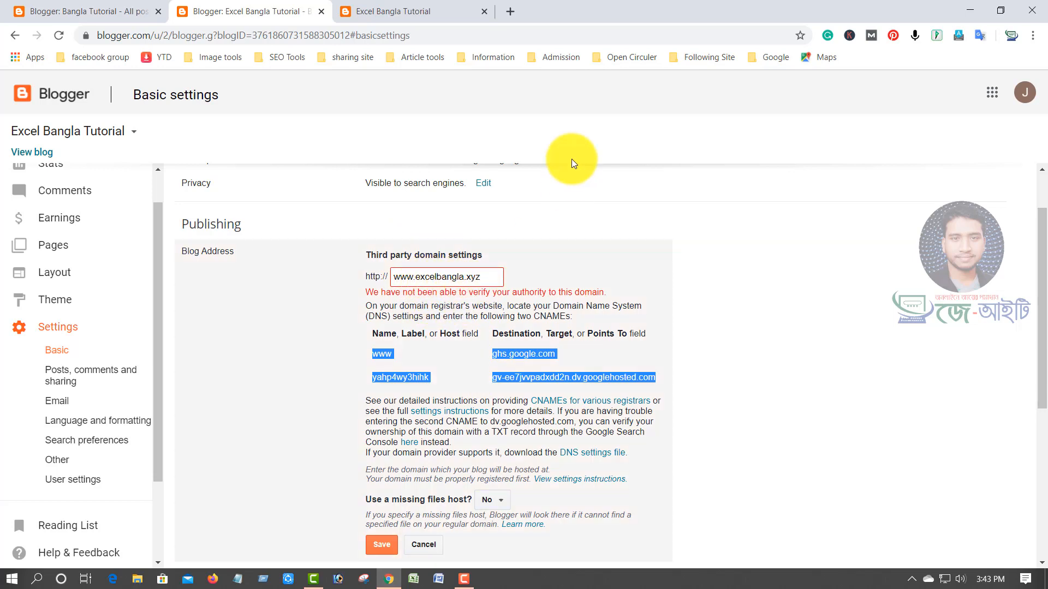
Open namecheap.com in a new browser tab and go from the account dashboard to the management page of excelbangla.xyz
click(512, 15)
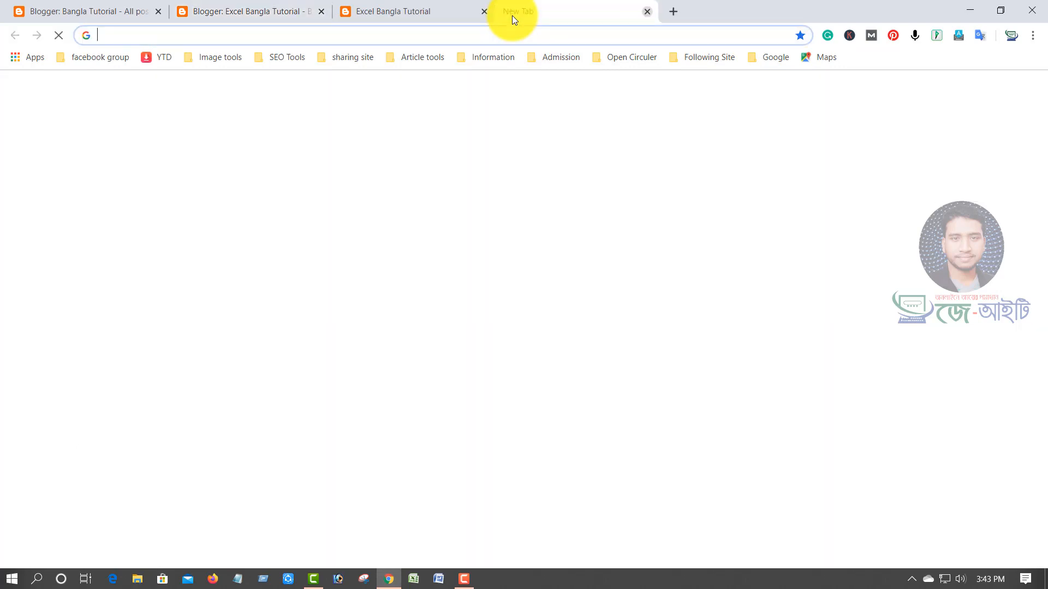
text(namecheap.com)
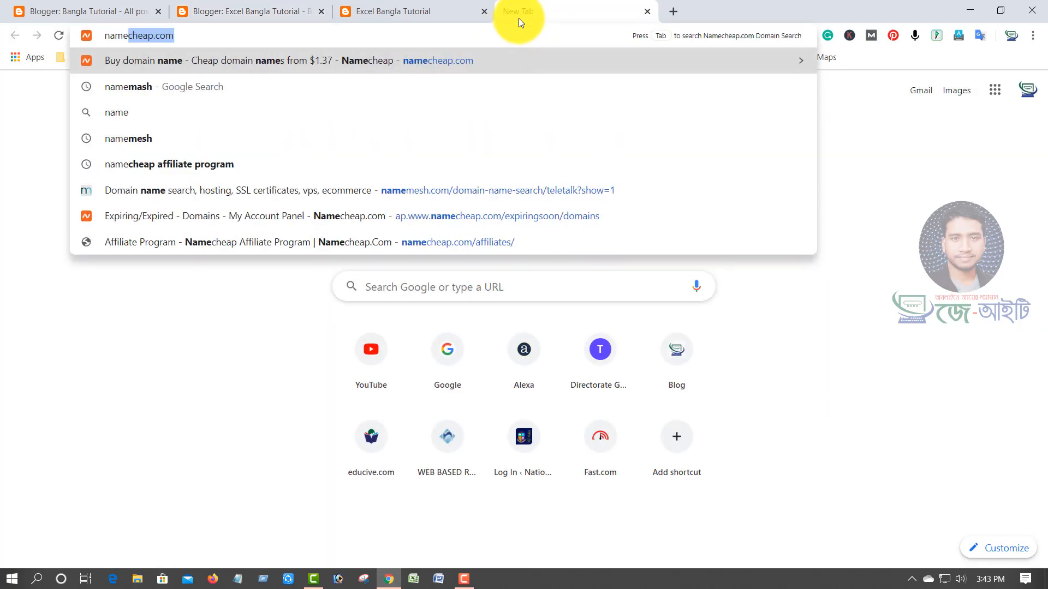
key(Return)
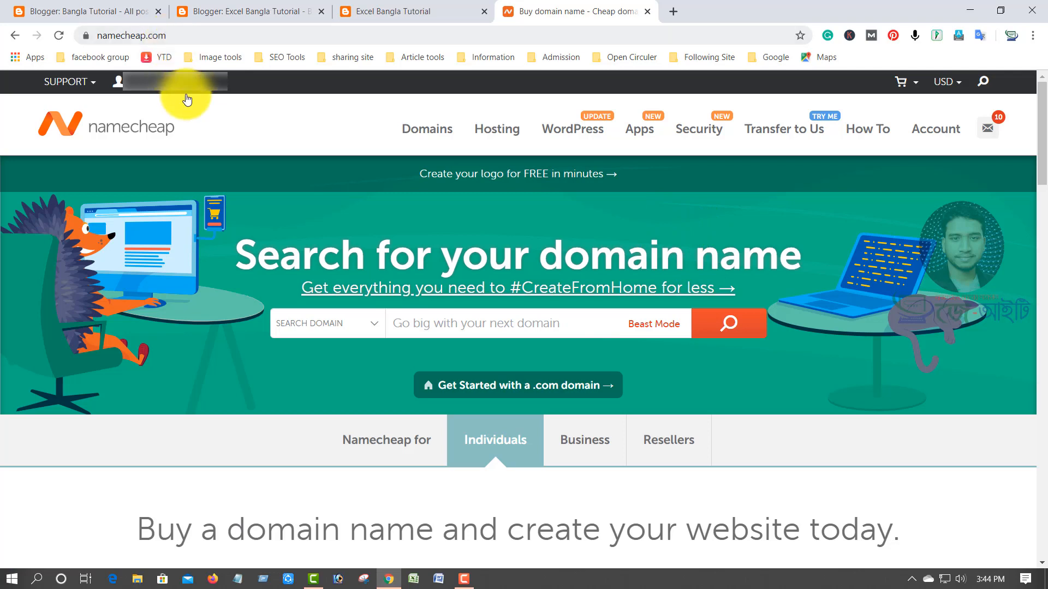
mouse_move(187, 97)
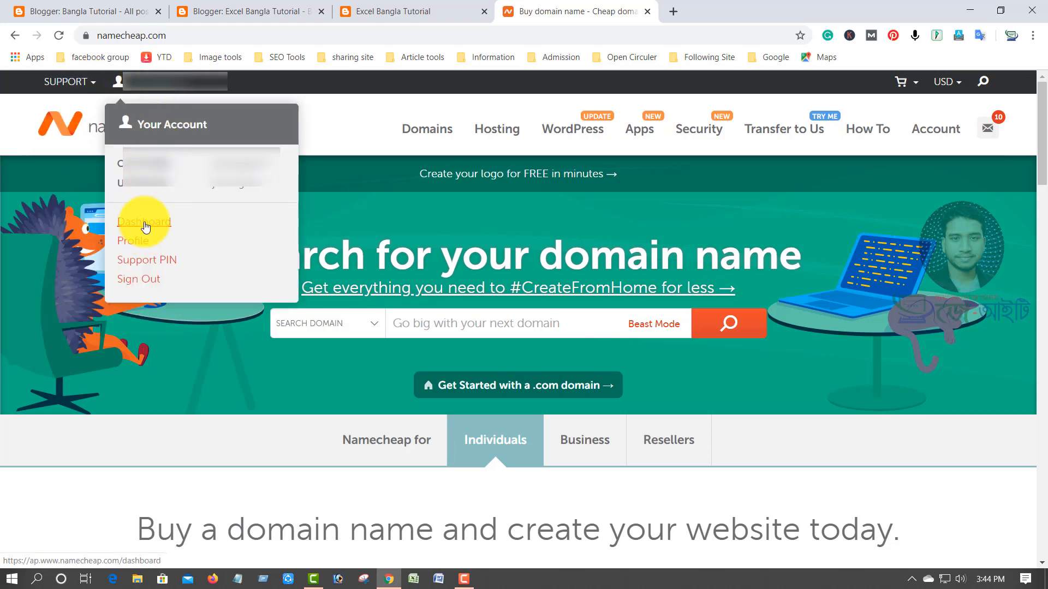
click(144, 222)
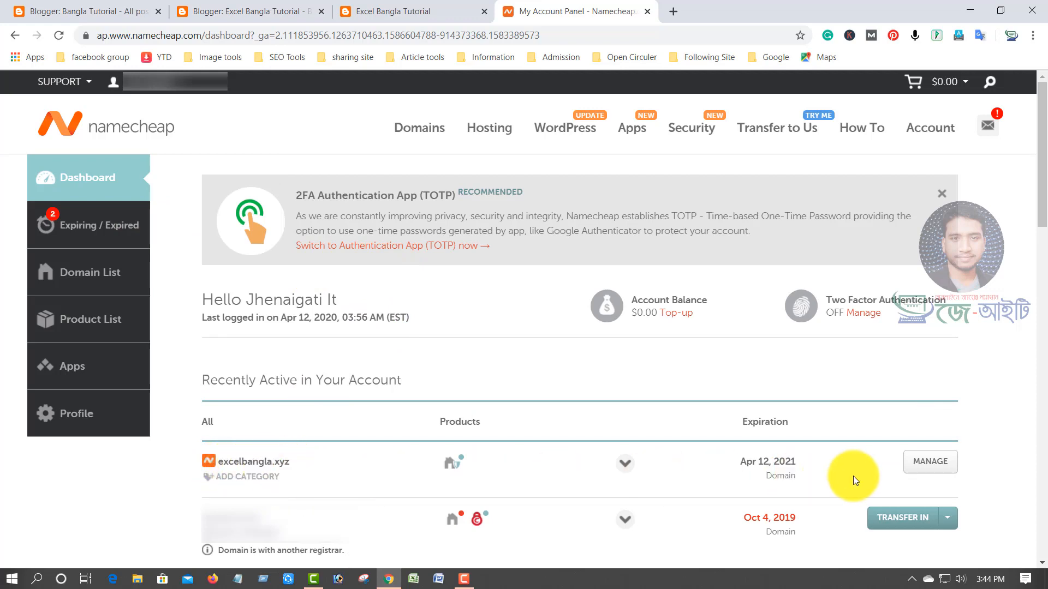
click(921, 469)
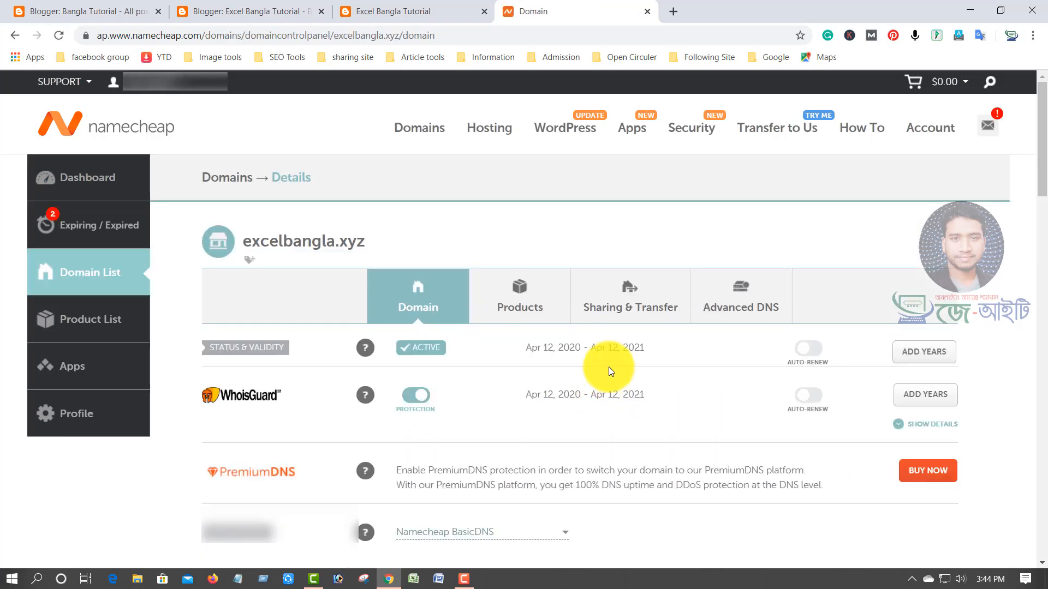
Check the nameserver options of excelbangla.xyz, leaving Namecheap BasicDNS selected
scroll(546, 355, down, 3)
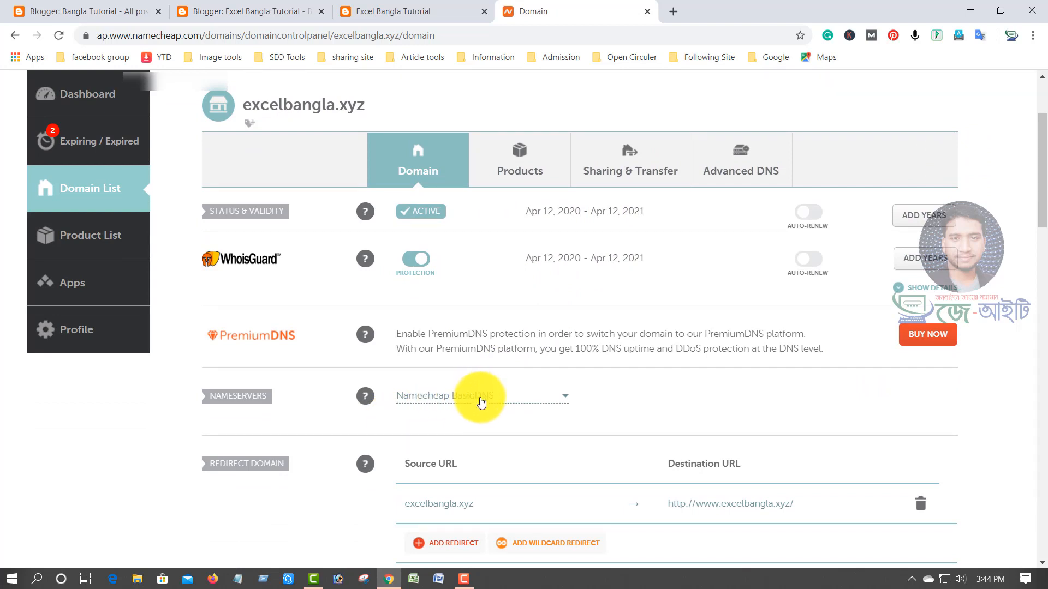
click(566, 401)
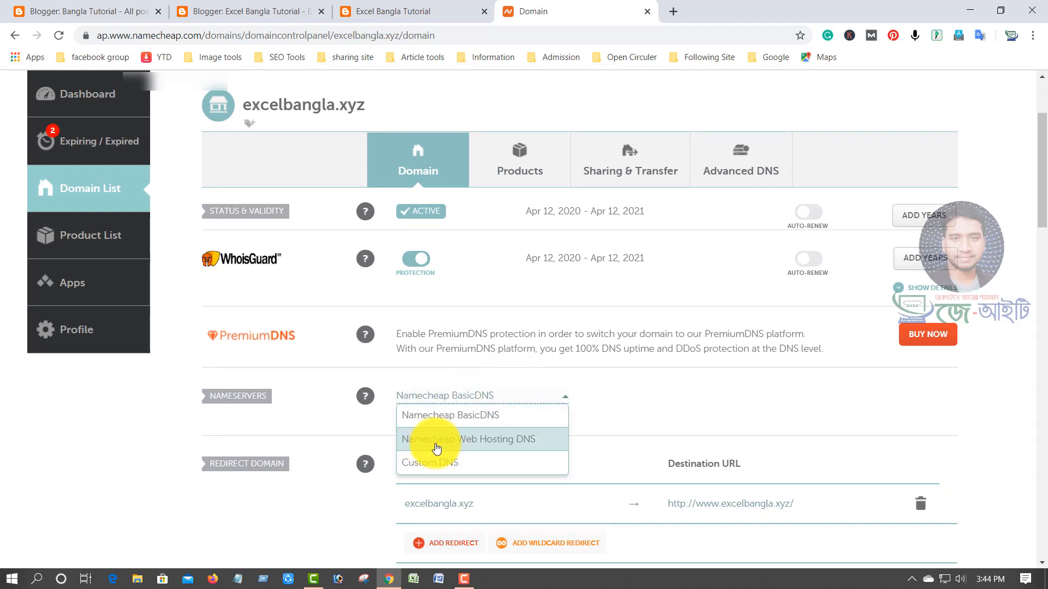
click(570, 395)
click(548, 398)
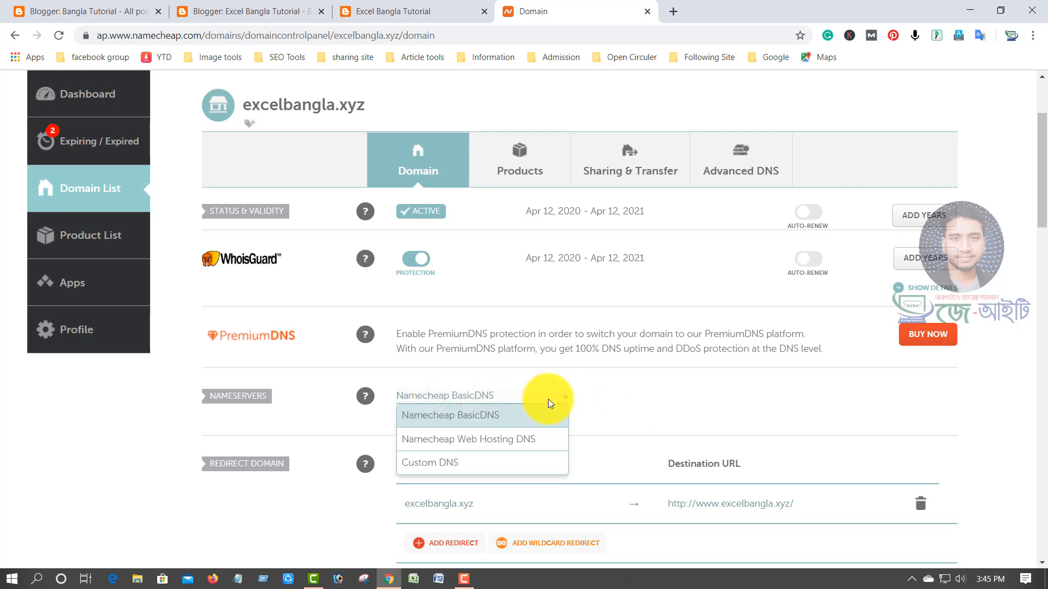
click(608, 402)
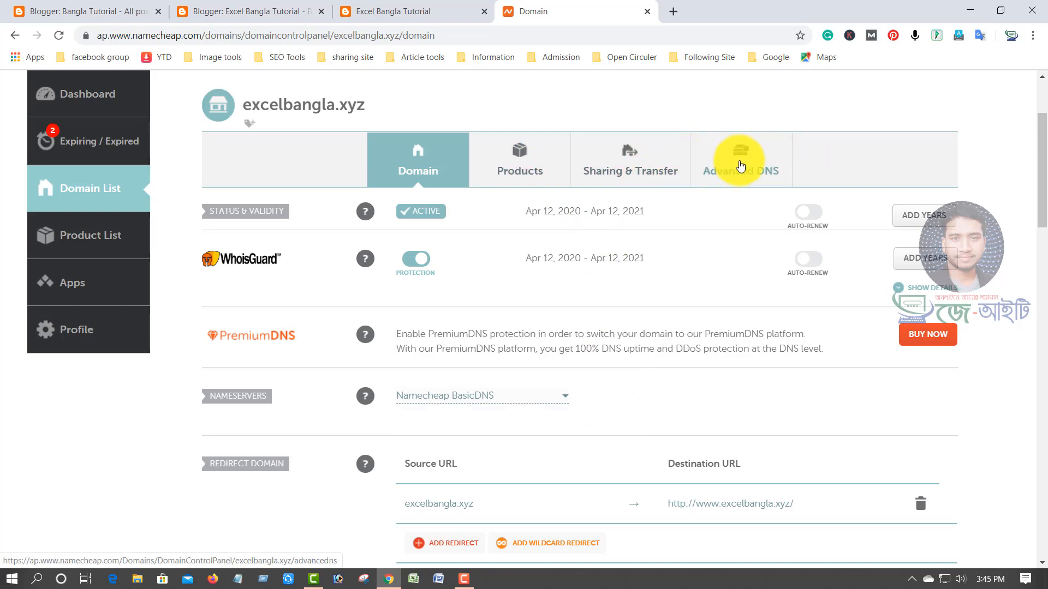
Open the Advanced DNS settings of excelbangla.xyz and look through the DNS template choices without picking one
scroll(739, 180, up, 2)
click(741, 233)
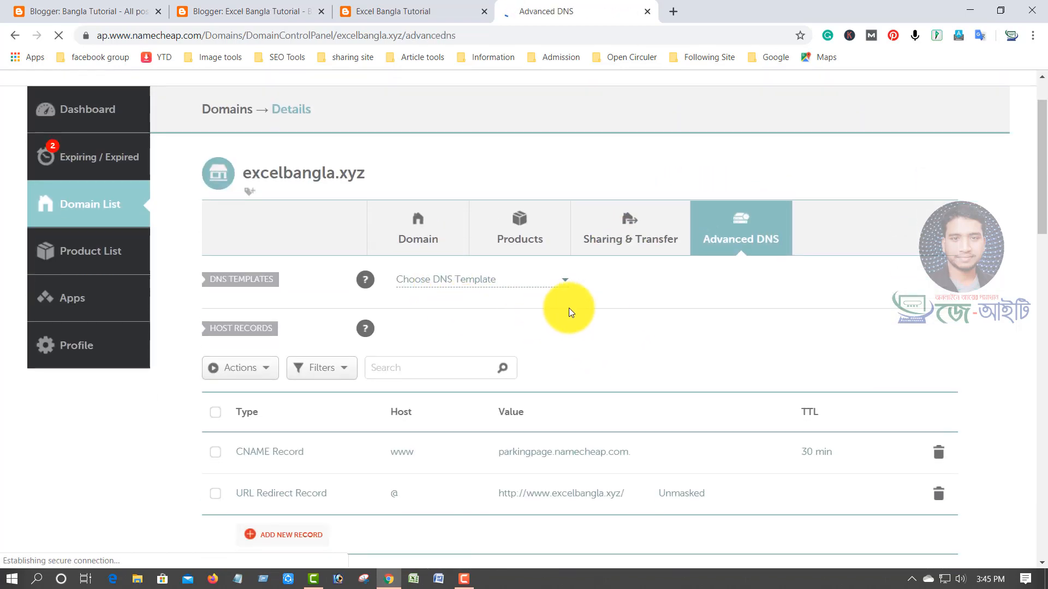
scroll(440, 314, down, 2)
scroll(440, 315, down, 1)
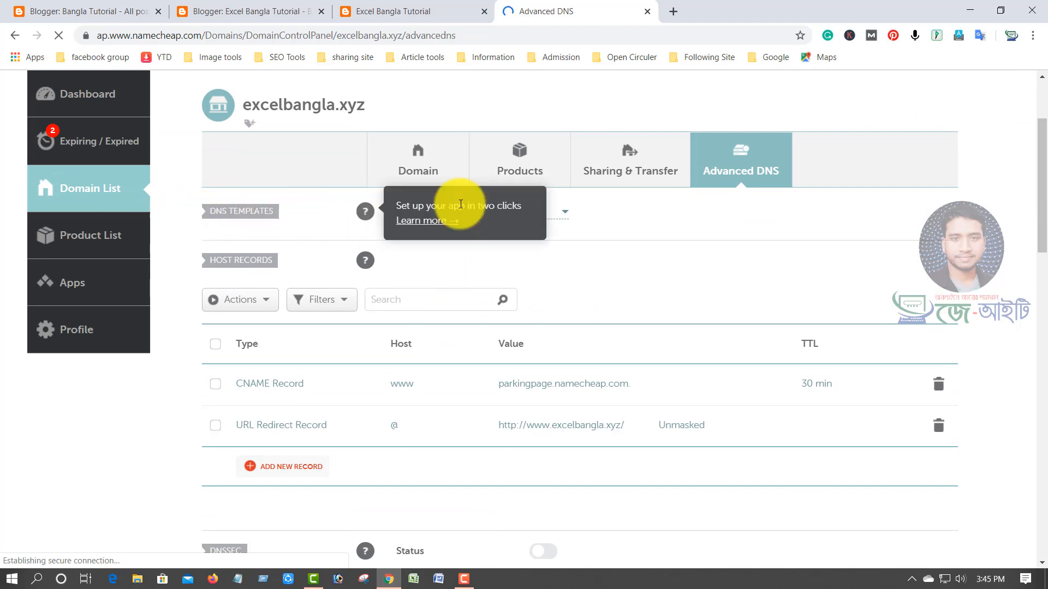
click(565, 214)
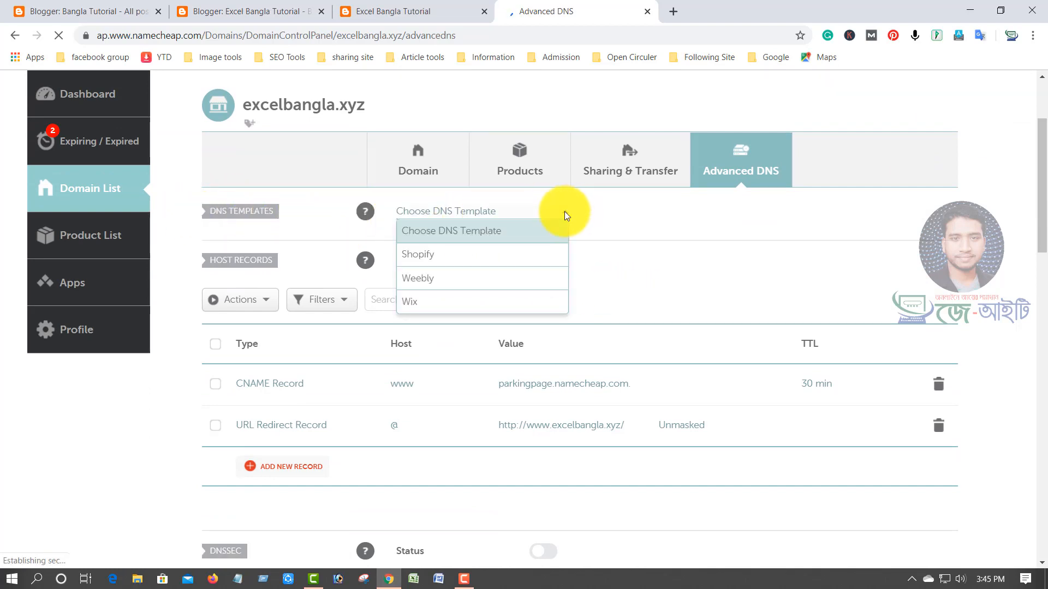
click(631, 216)
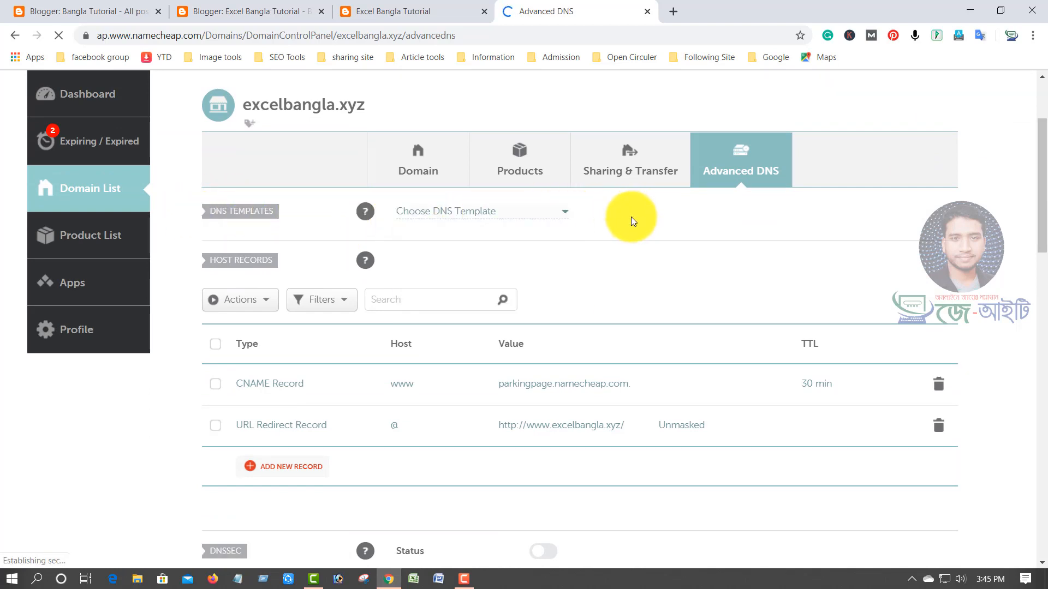
Delete the www CNAME record pointing to parkingpage.namecheap.com from the host records of excelbangla.xyz
scroll(369, 316, down, 1)
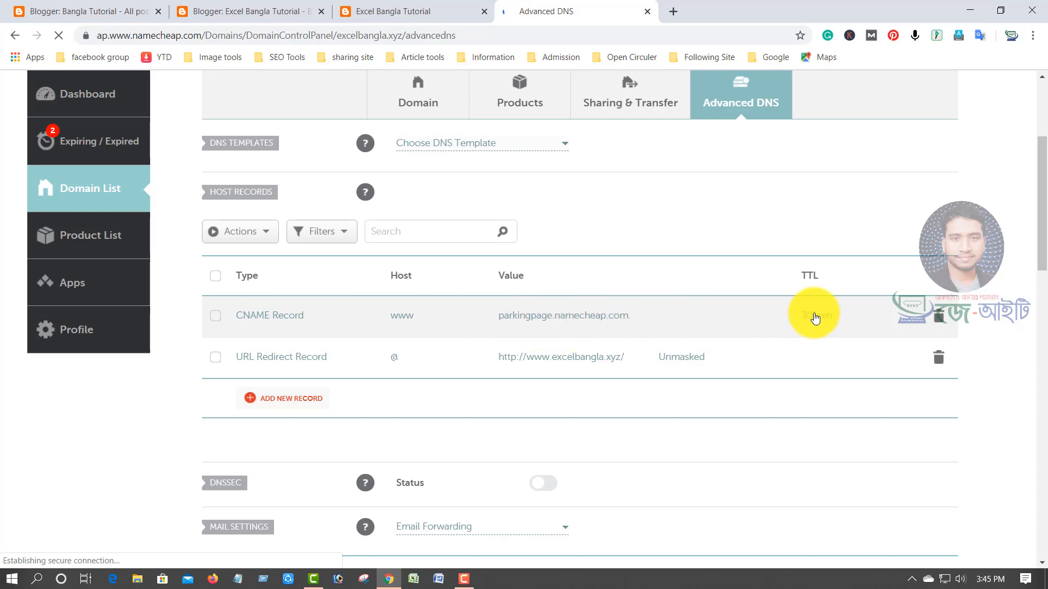
scroll(469, 336, down, 3)
scroll(477, 334, down, 6)
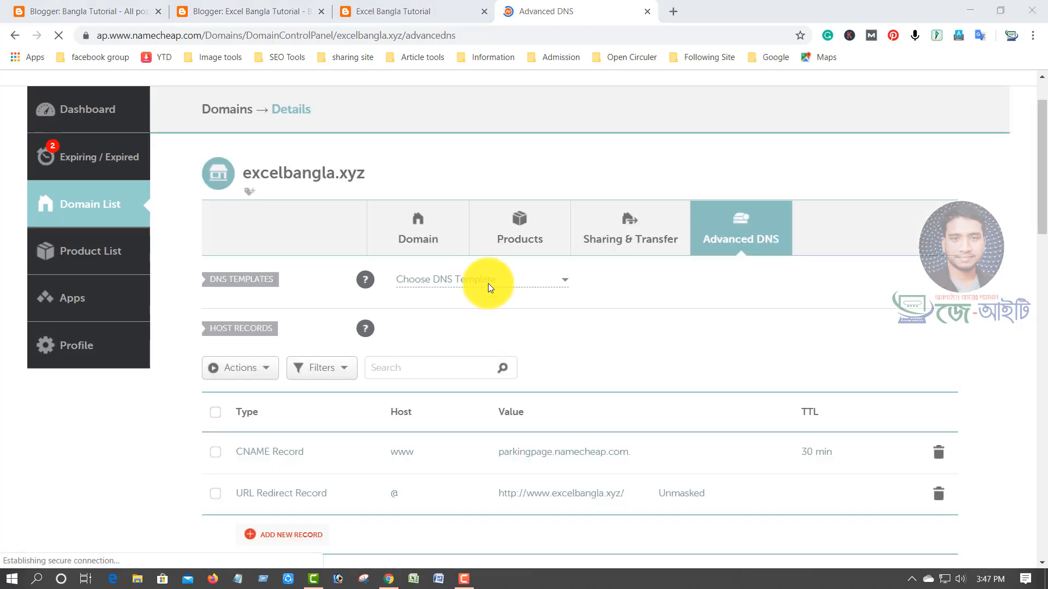
scroll(488, 283, down, 2)
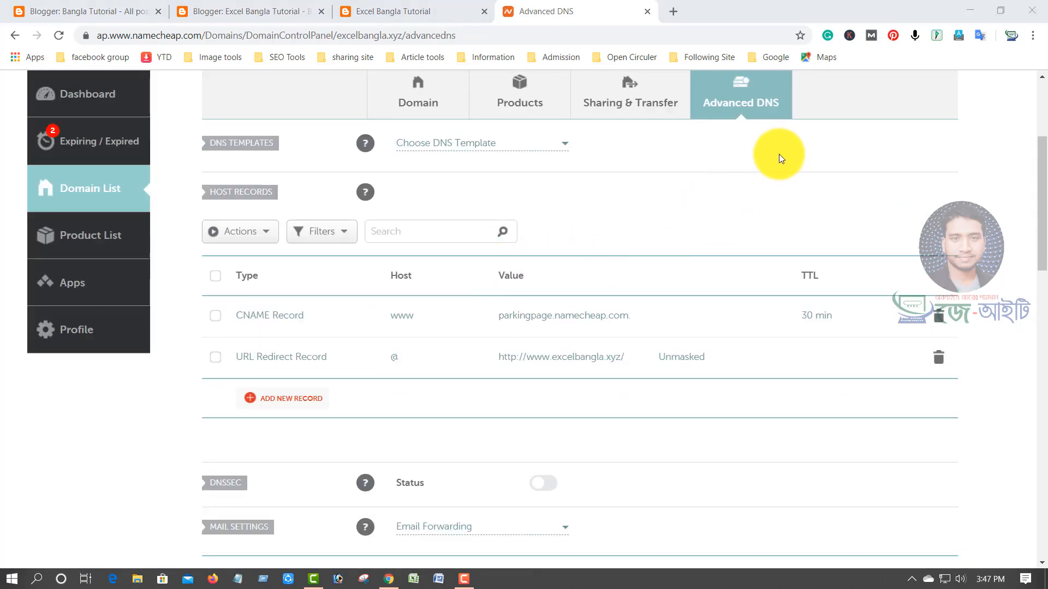
scroll(426, 236, down, 1)
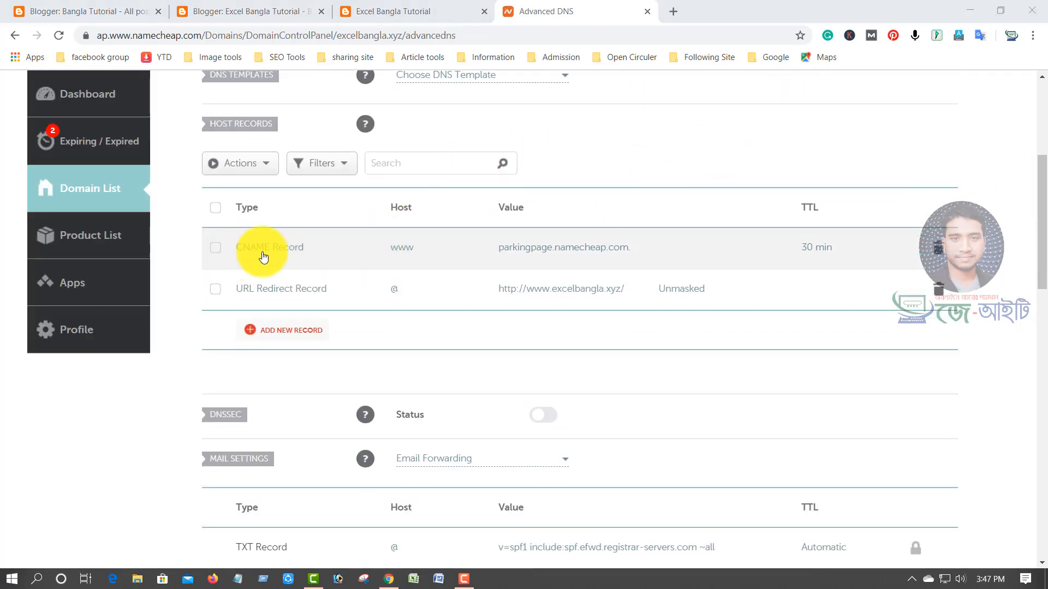
click(938, 253)
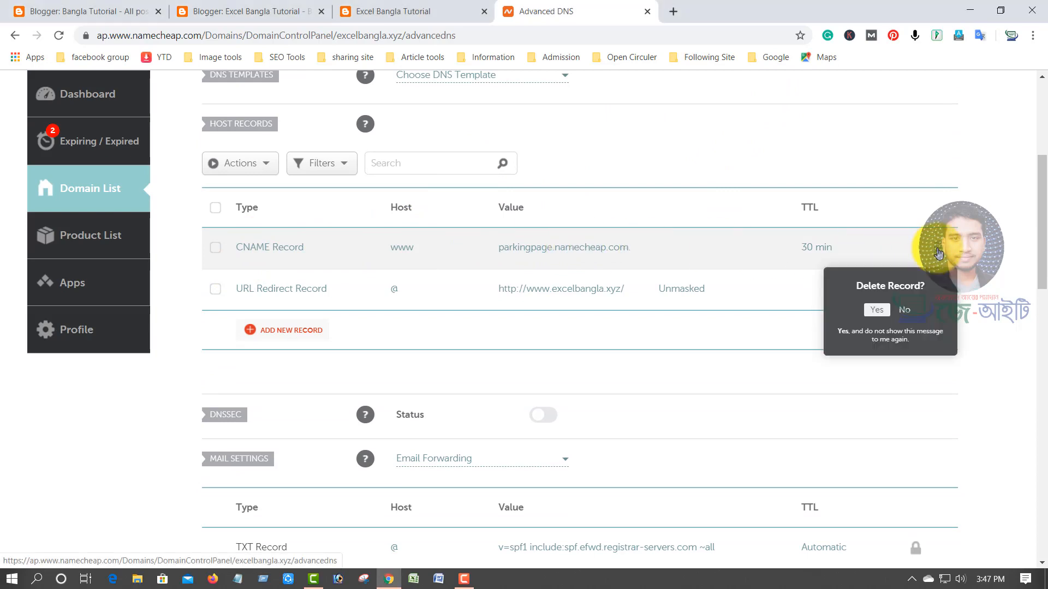
click(873, 307)
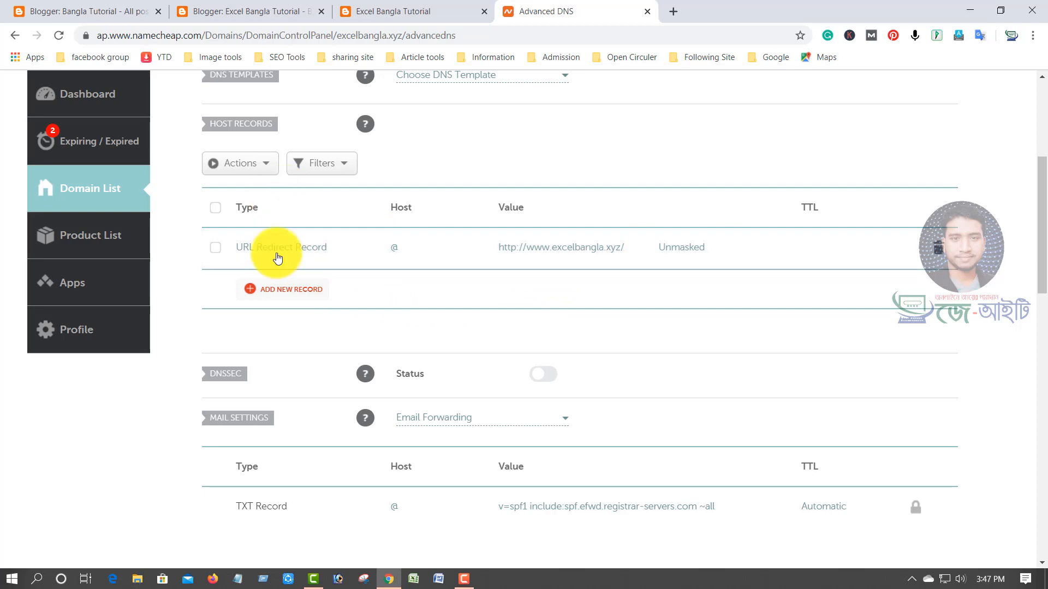
Add a new host record and set its type to CNAME Record
click(294, 296)
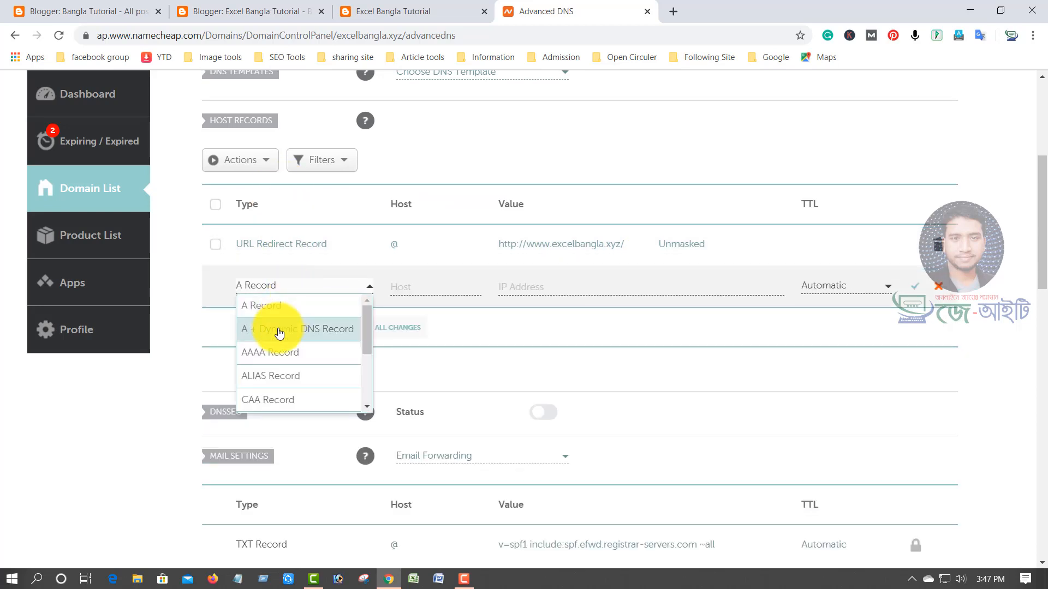
scroll(282, 348, down, 3)
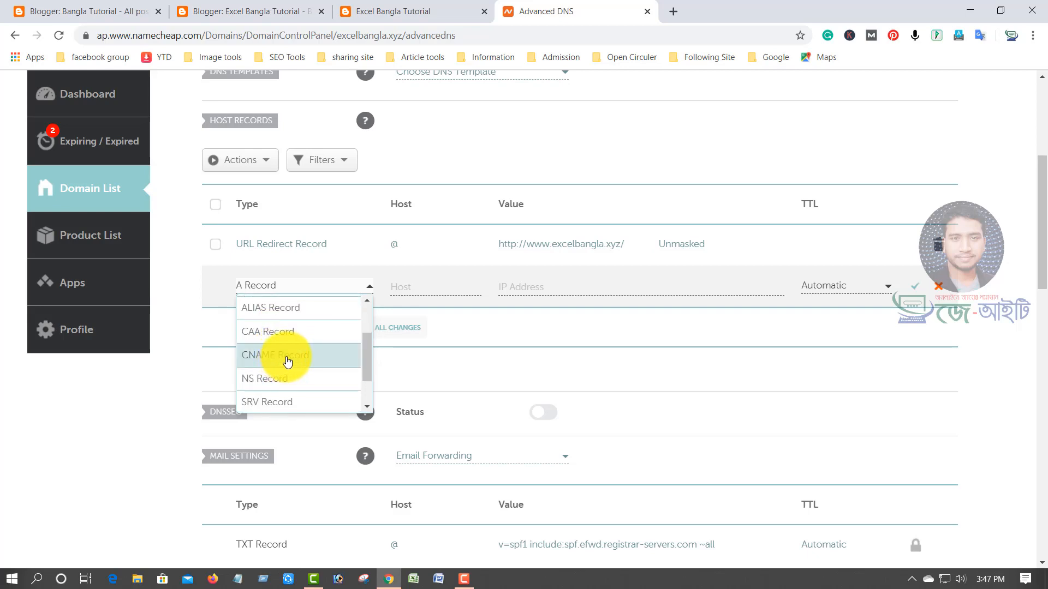
click(284, 360)
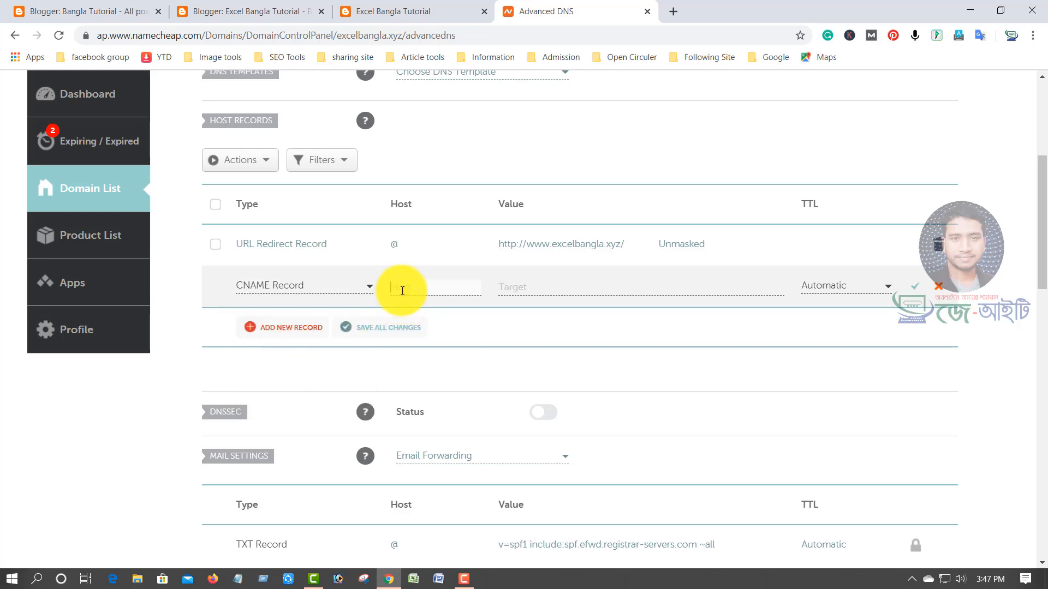
click(433, 288)
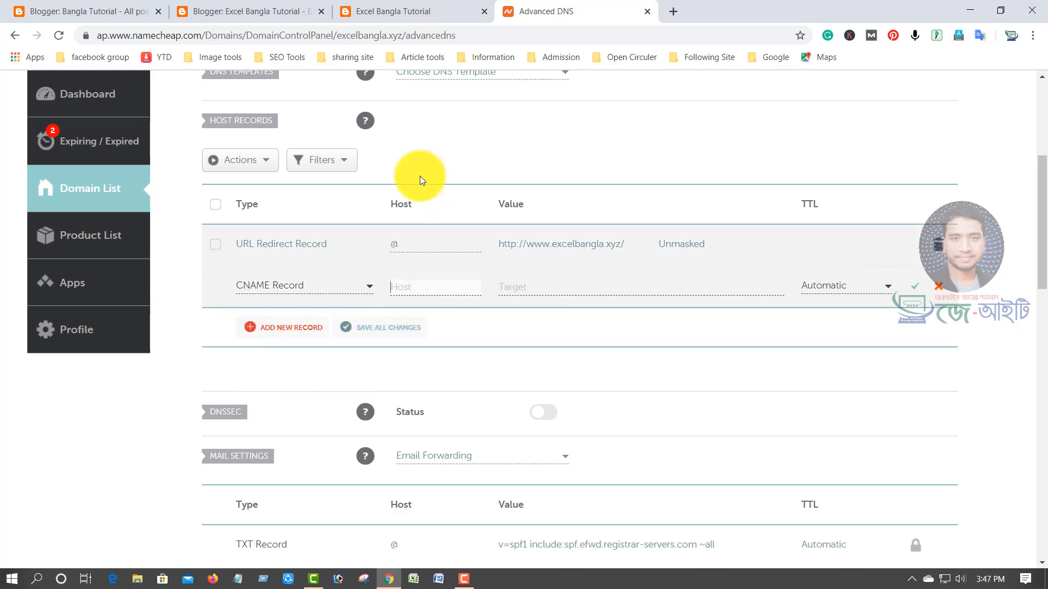
Switch to Blogger's basic settings and copy the first CNAME's destination, ghs.google.com, from the third party domain settings
click(395, 12)
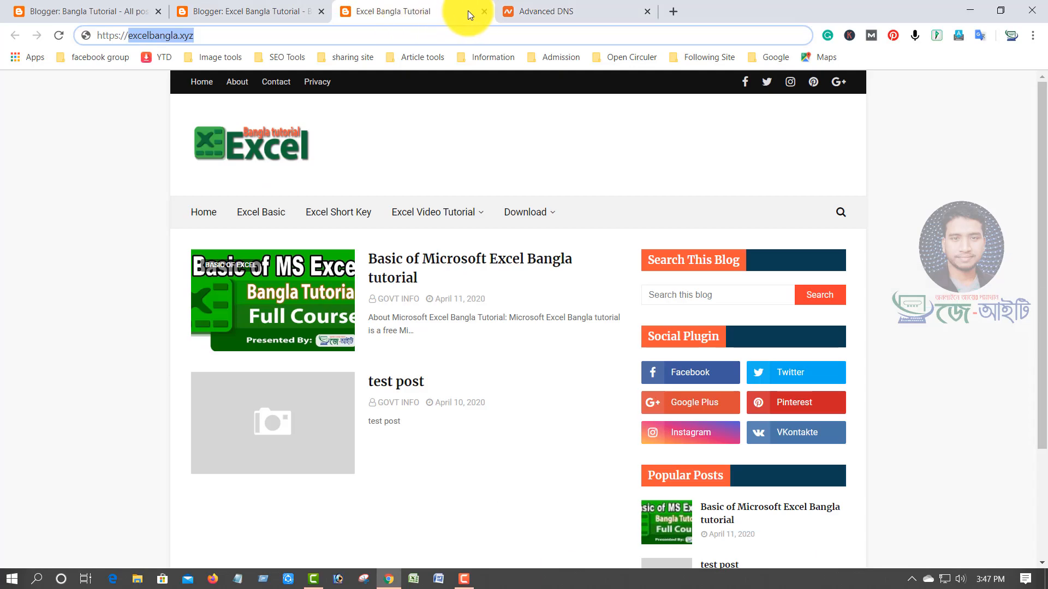
click(270, 8)
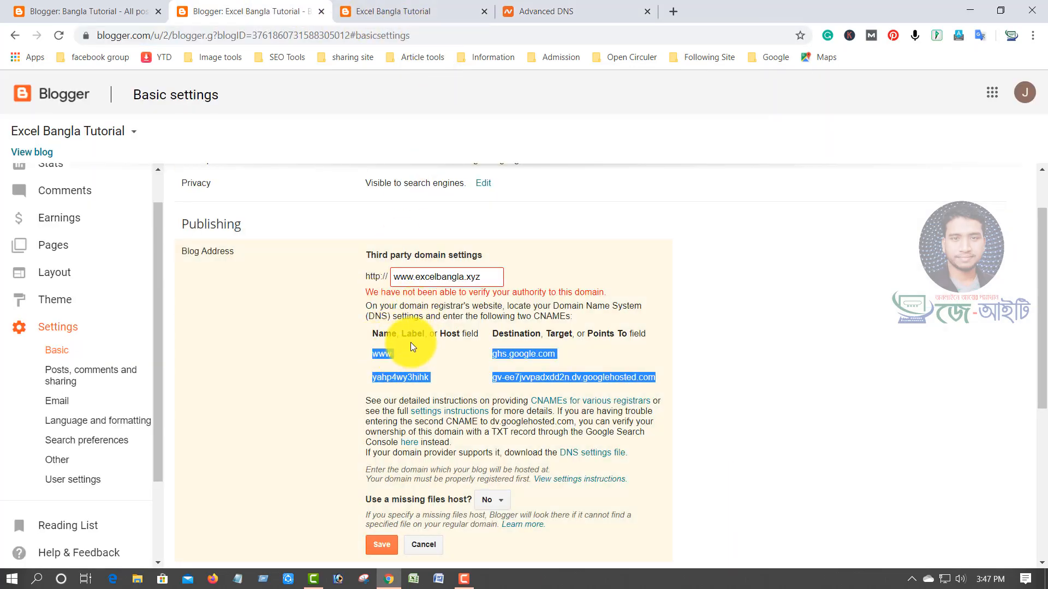
click(392, 347)
drag(372, 355, 391, 355)
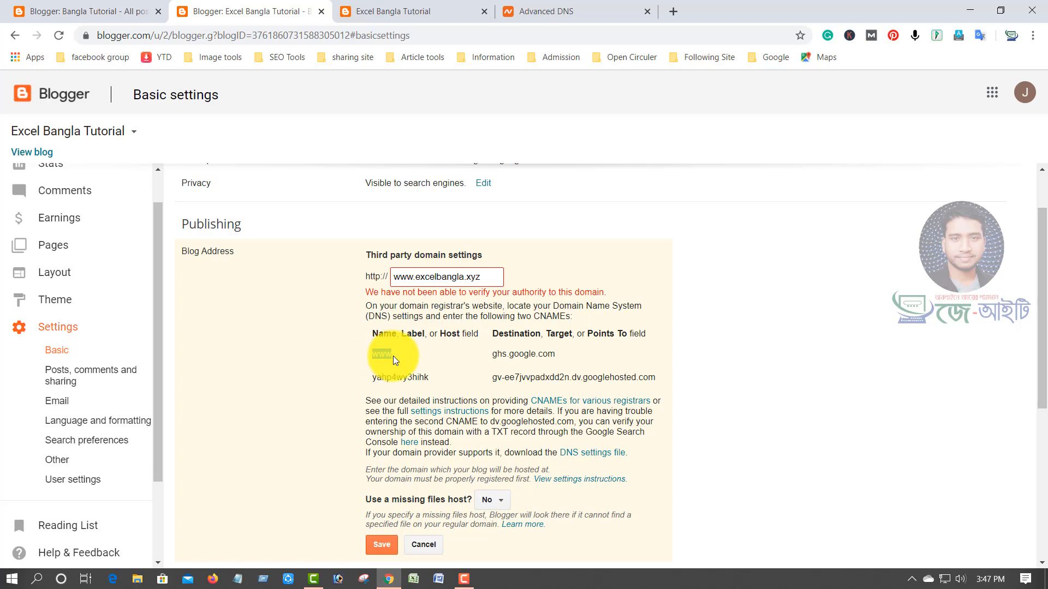
drag(493, 358, 556, 355)
key(ctrl+c)
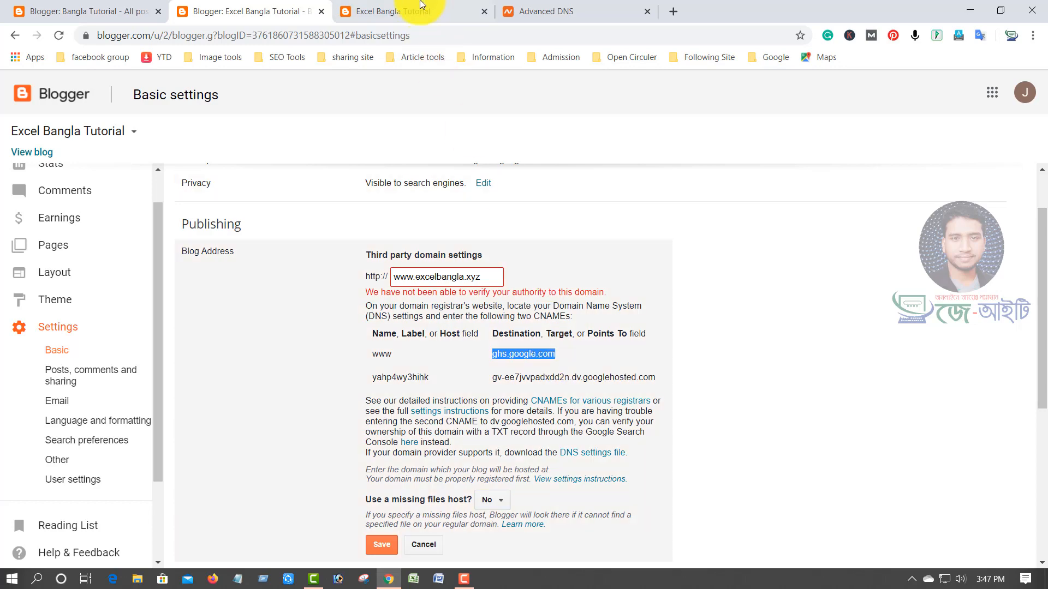
Back in Namecheap, give the new CNAME record the host www and the target ghs.google.com, and save it
click(543, 17)
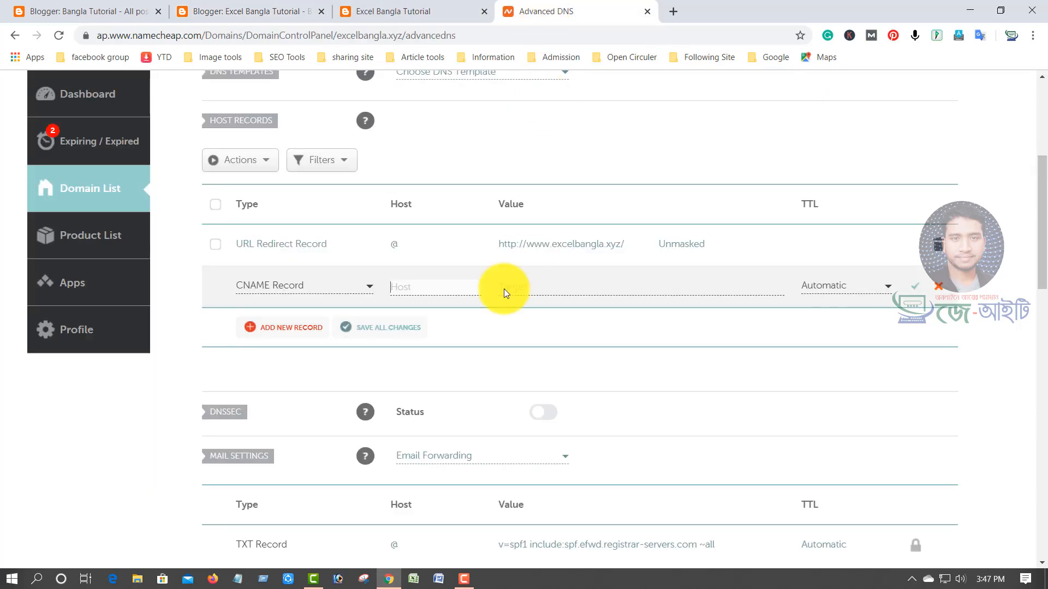
text(www)
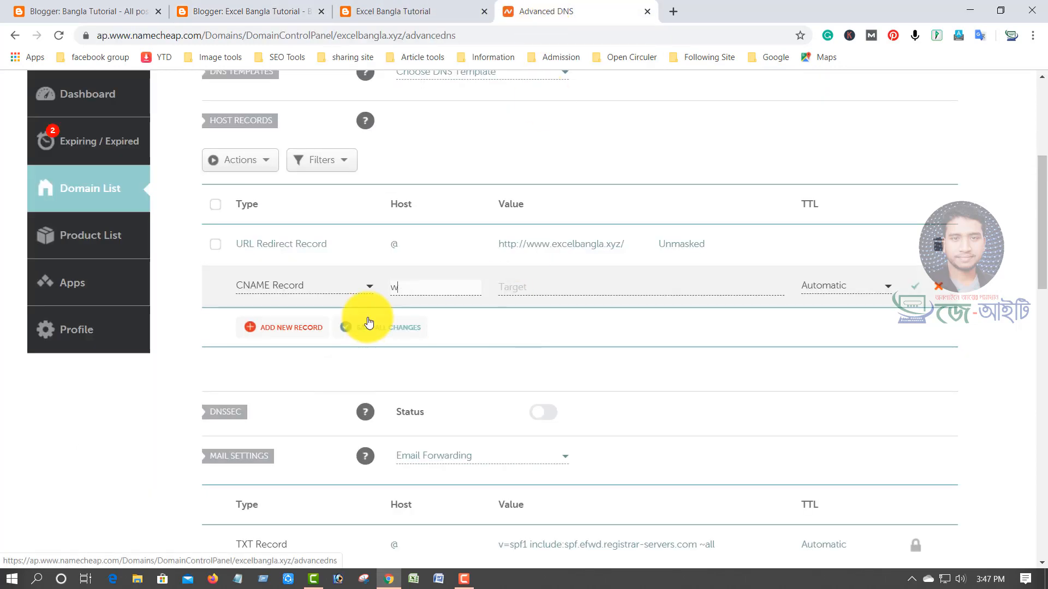
click(519, 290)
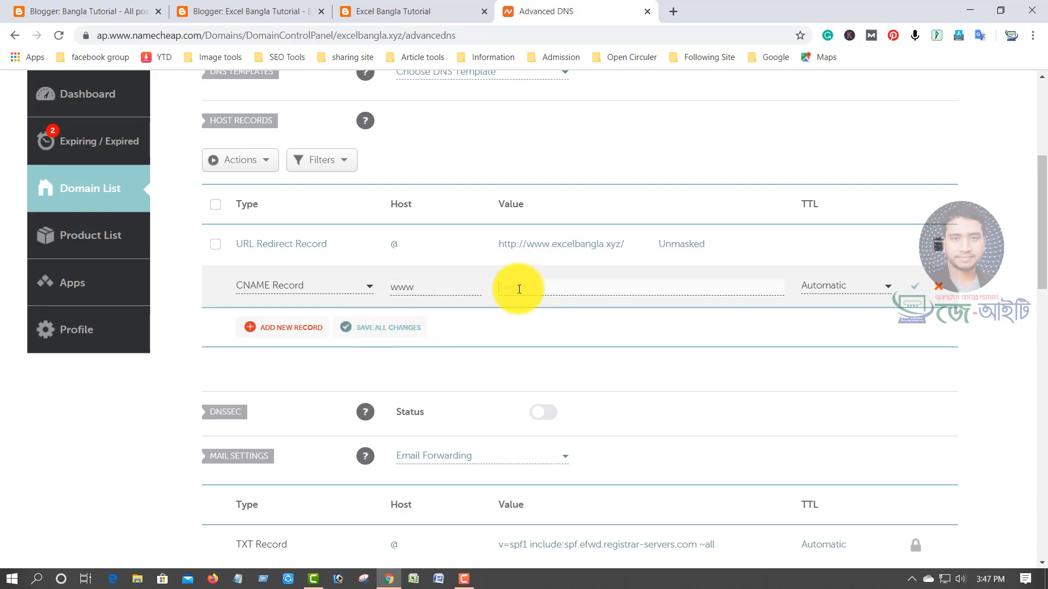
key(ctrl+v)
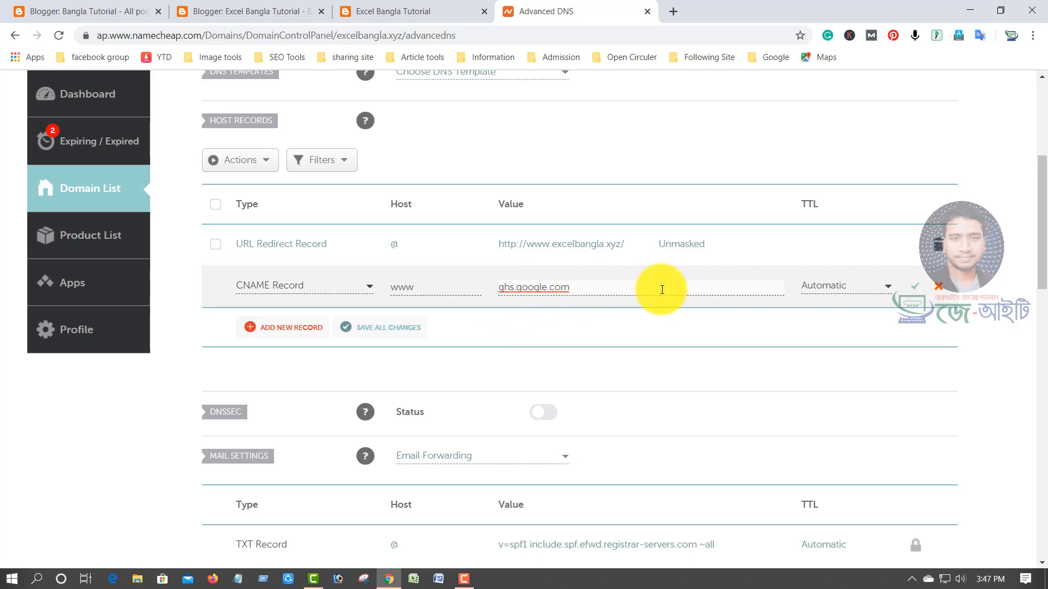
click(917, 295)
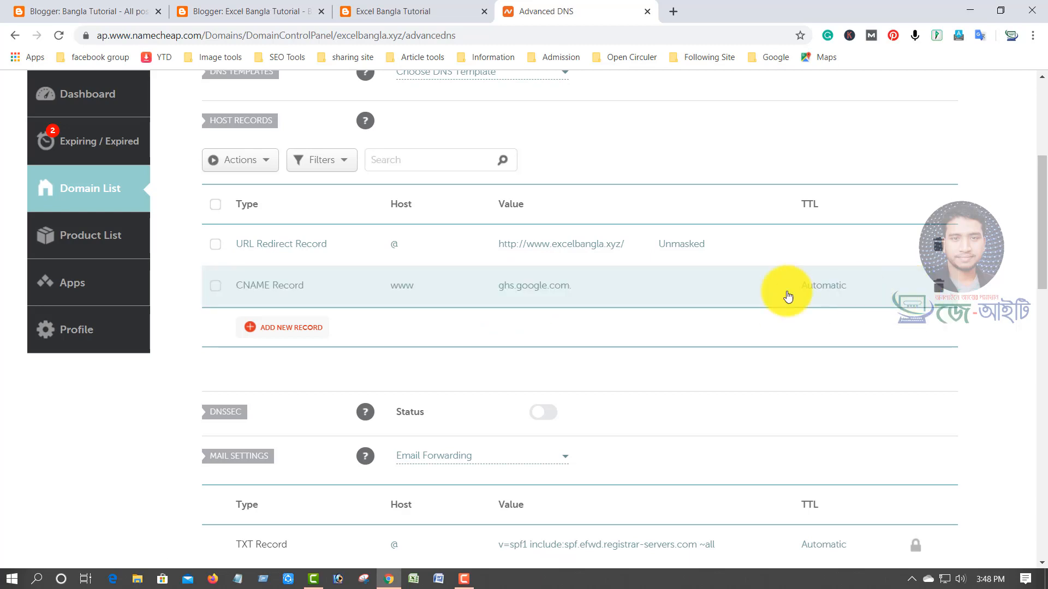
Add a second CNAME Record and fill its host with the second CNAME's verification name copied from Blogger's third party domain settings
click(280, 334)
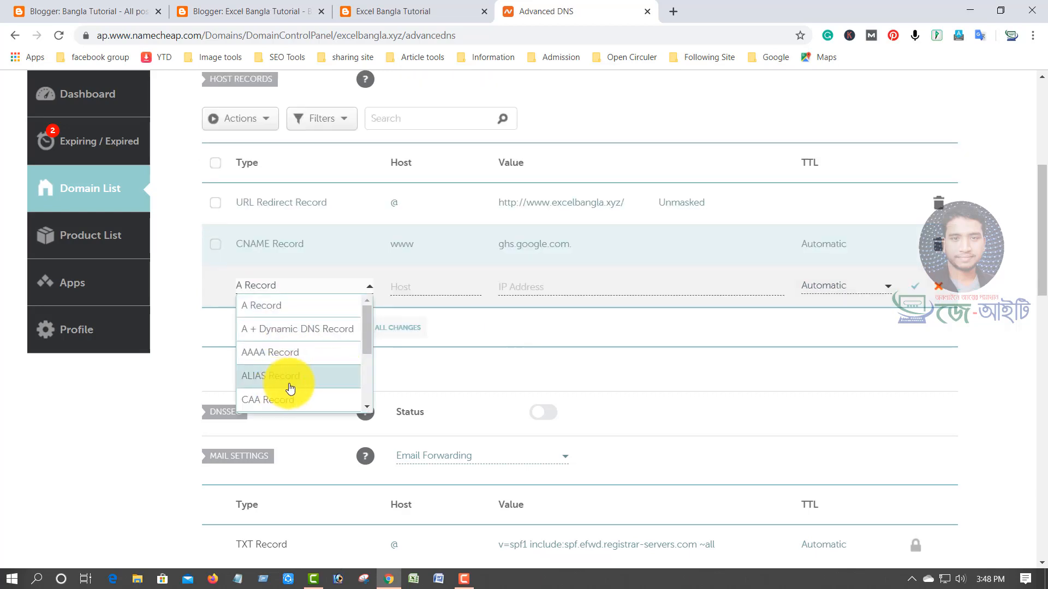
scroll(301, 354, down, 1)
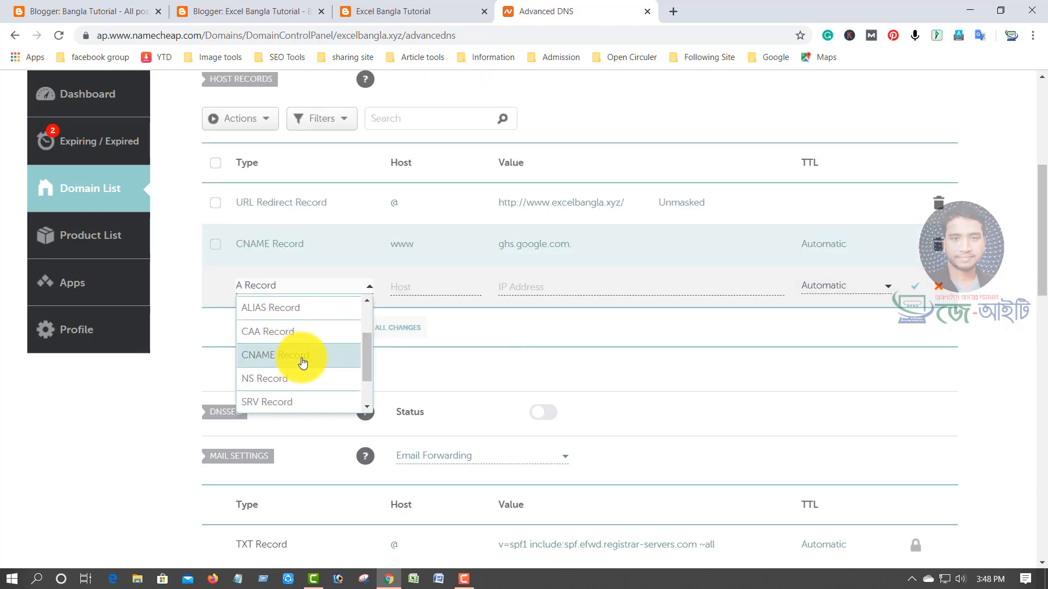
click(303, 360)
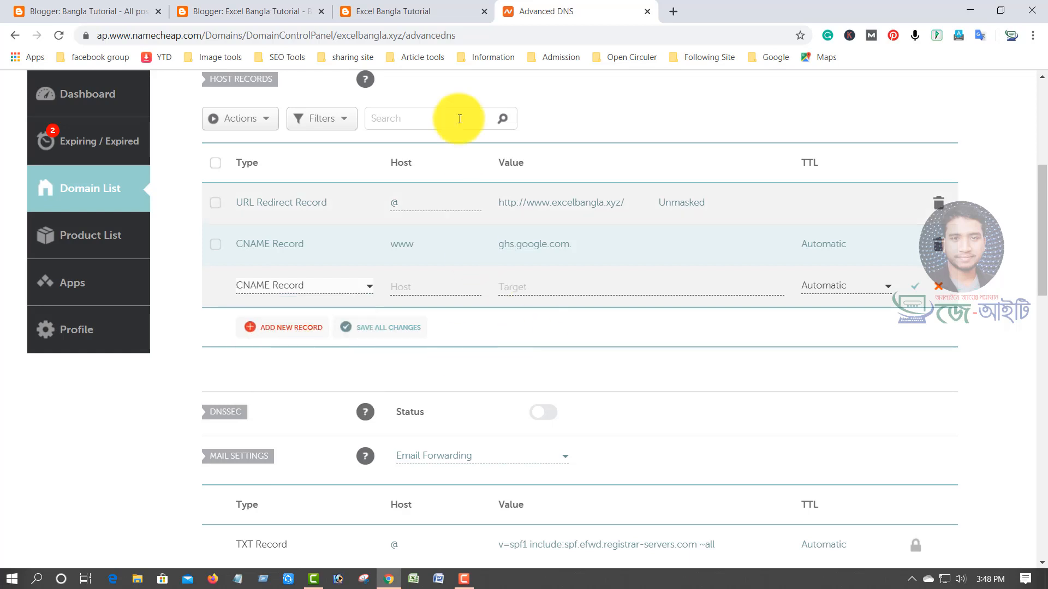
click(350, 11)
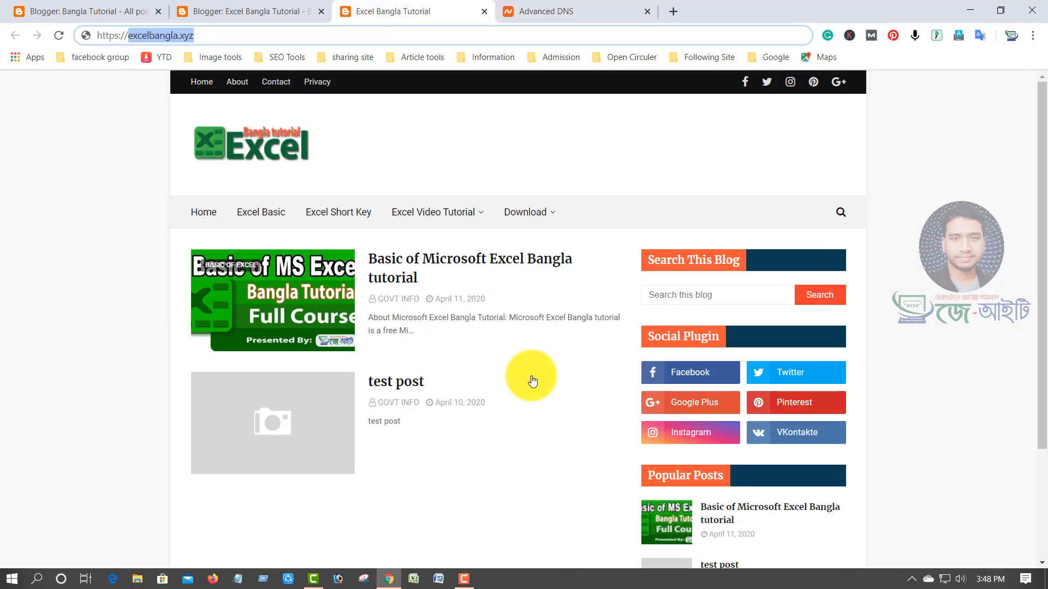
click(234, 11)
scroll(434, 382, down, 1)
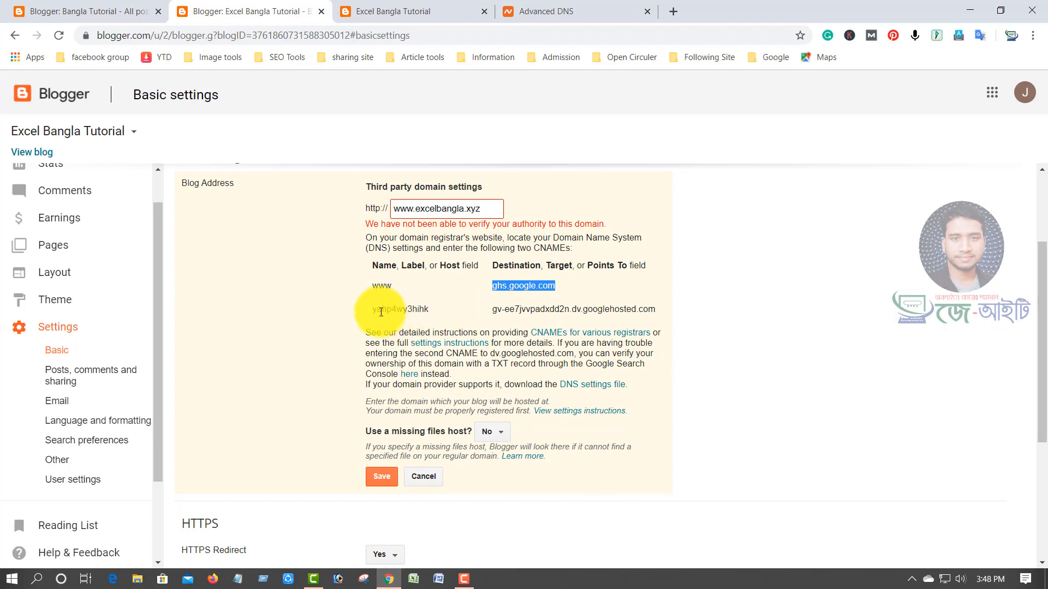
drag(371, 310, 428, 312)
key(ctrl+c)
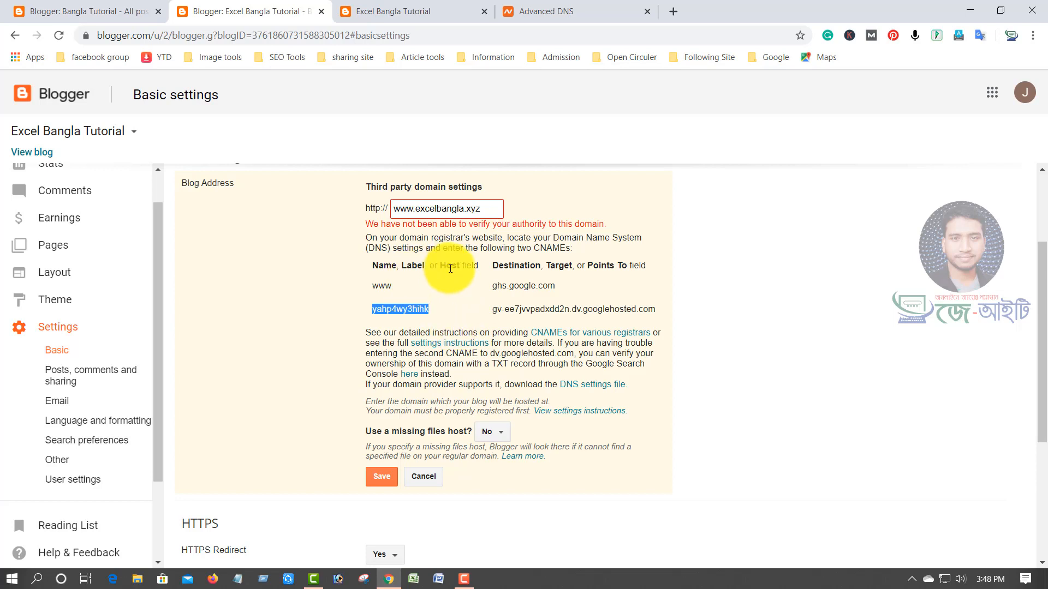
click(576, 7)
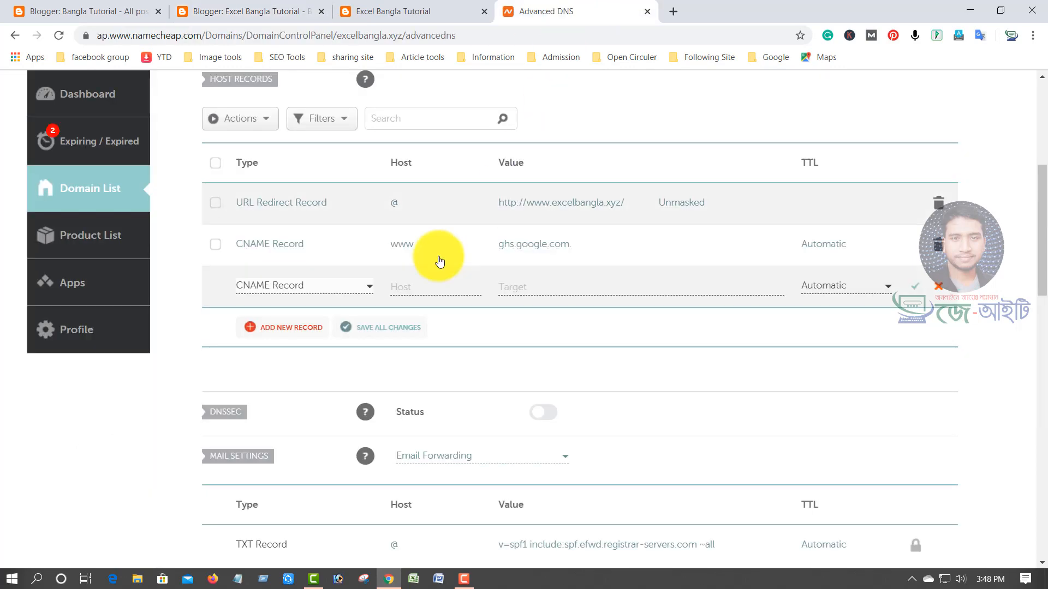
click(411, 287)
key(ctrl+v)
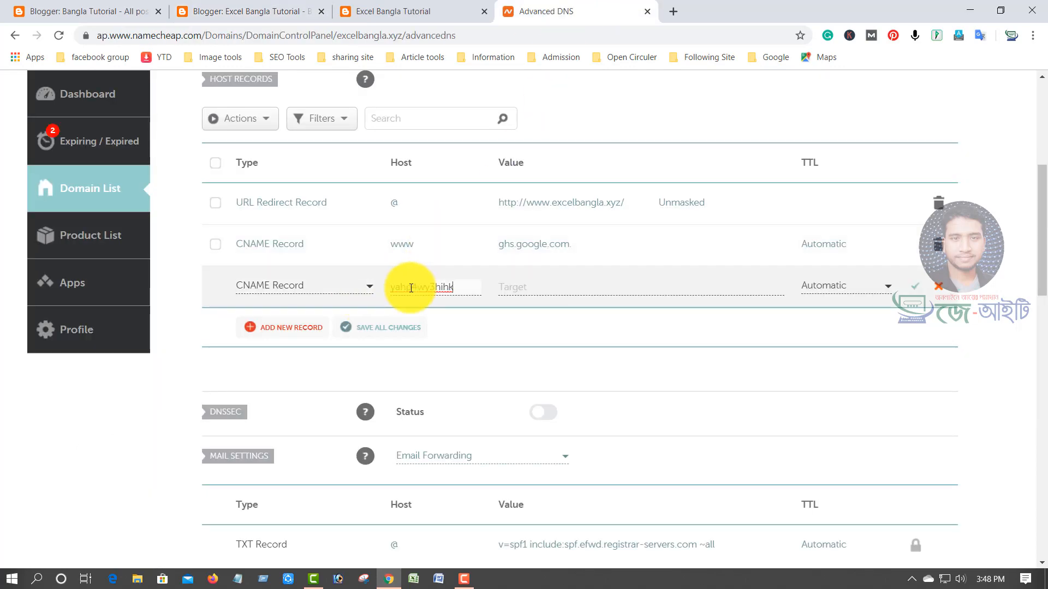
Copy the second CNAME's googlehosted.com verification destination from Blogger into the new record's target and save the record
click(530, 292)
click(253, 3)
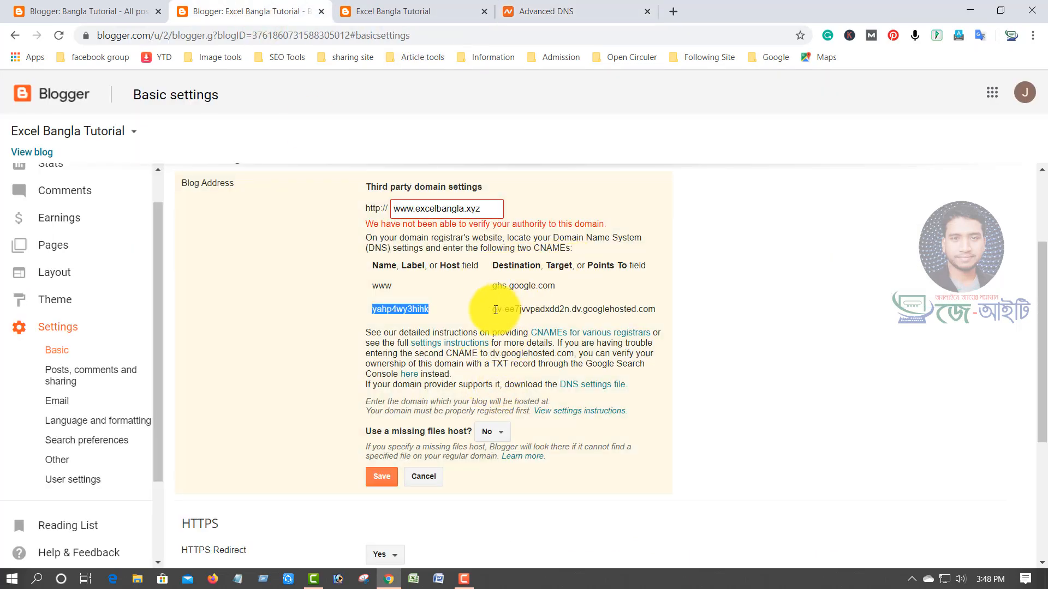
drag(492, 309, 658, 313)
key(ctrl+c)
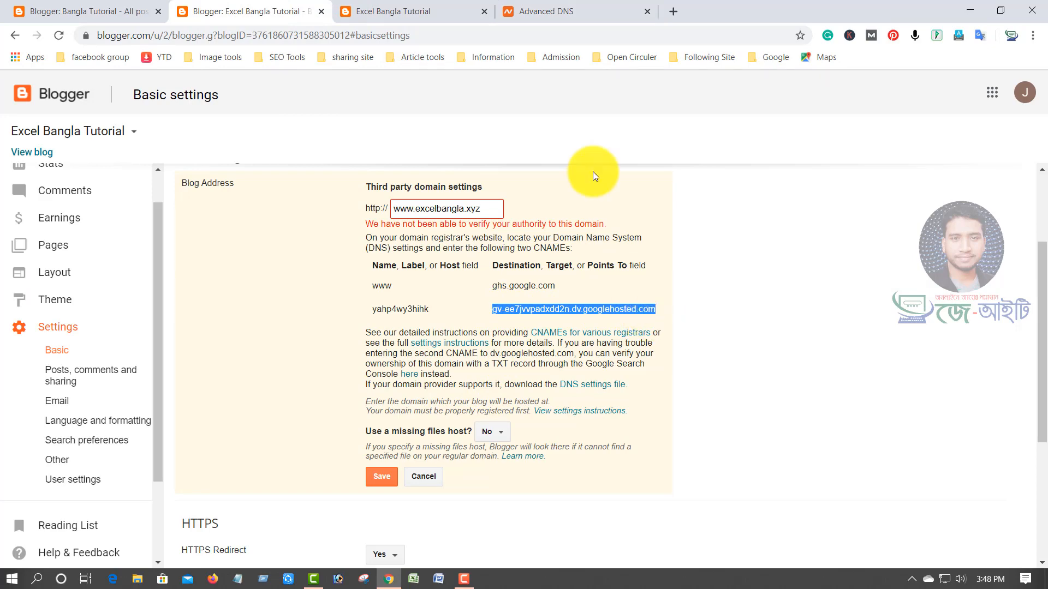
click(581, 10)
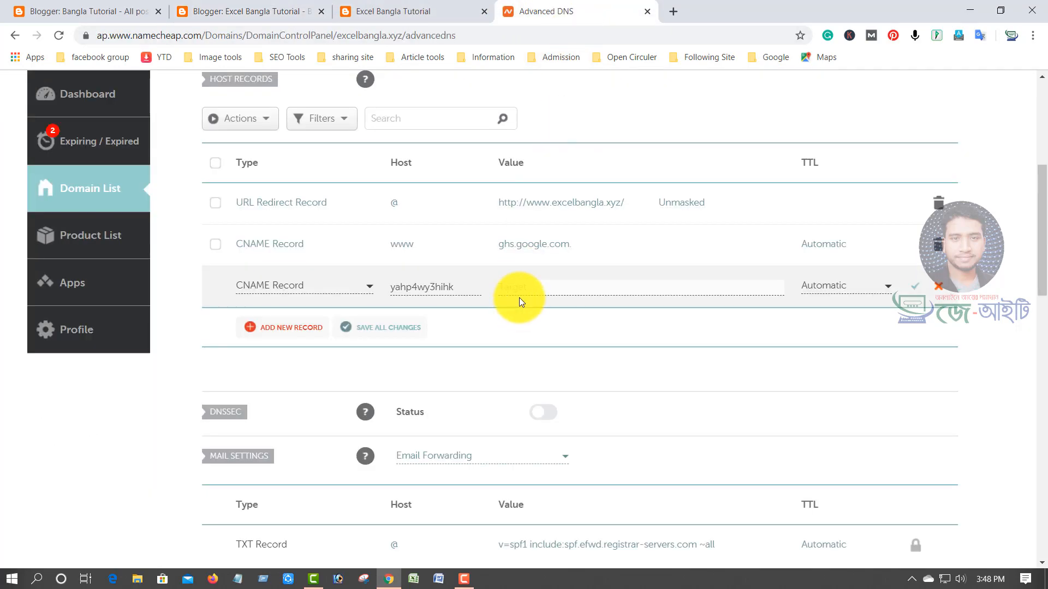
key(ctrl+v)
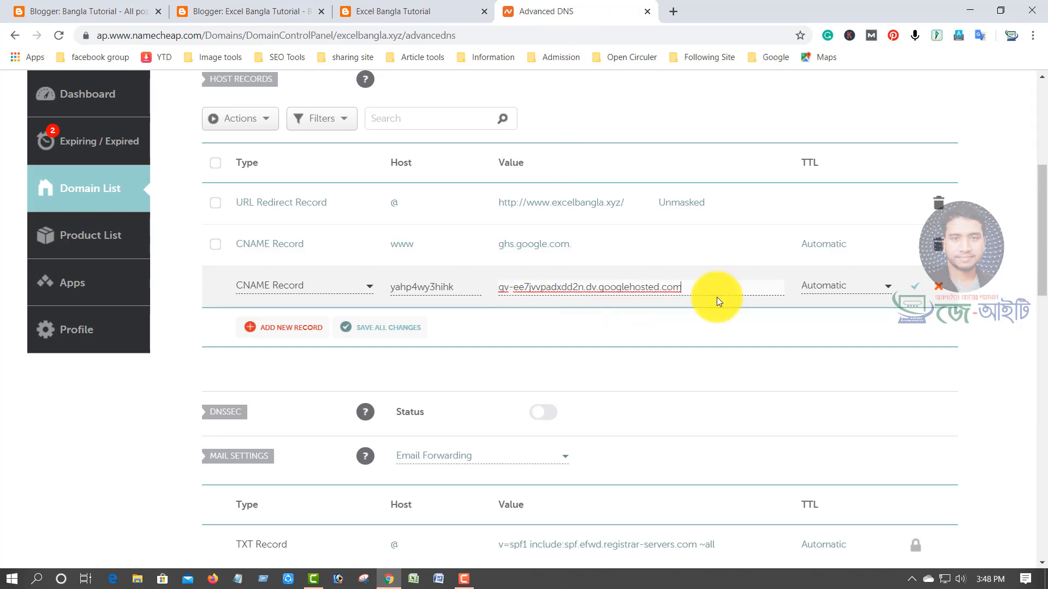
click(912, 293)
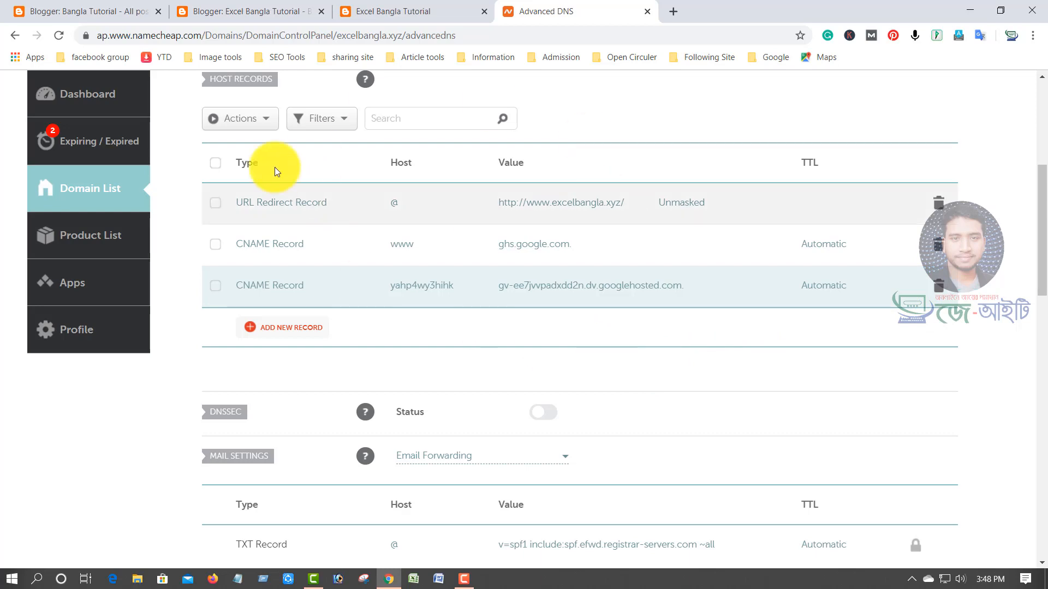
scroll(241, 272, up, 3)
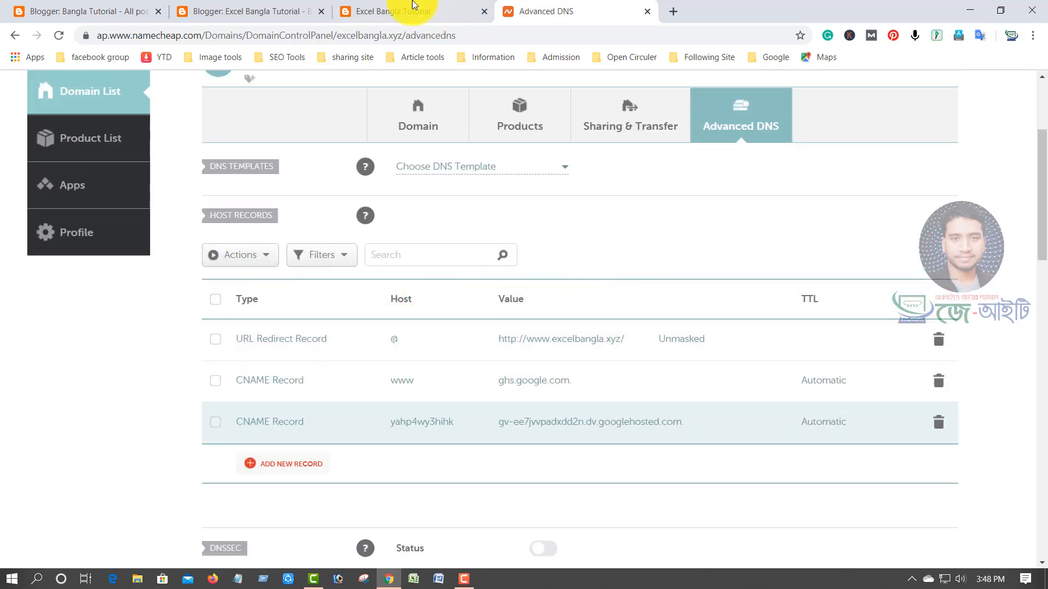
click(270, 8)
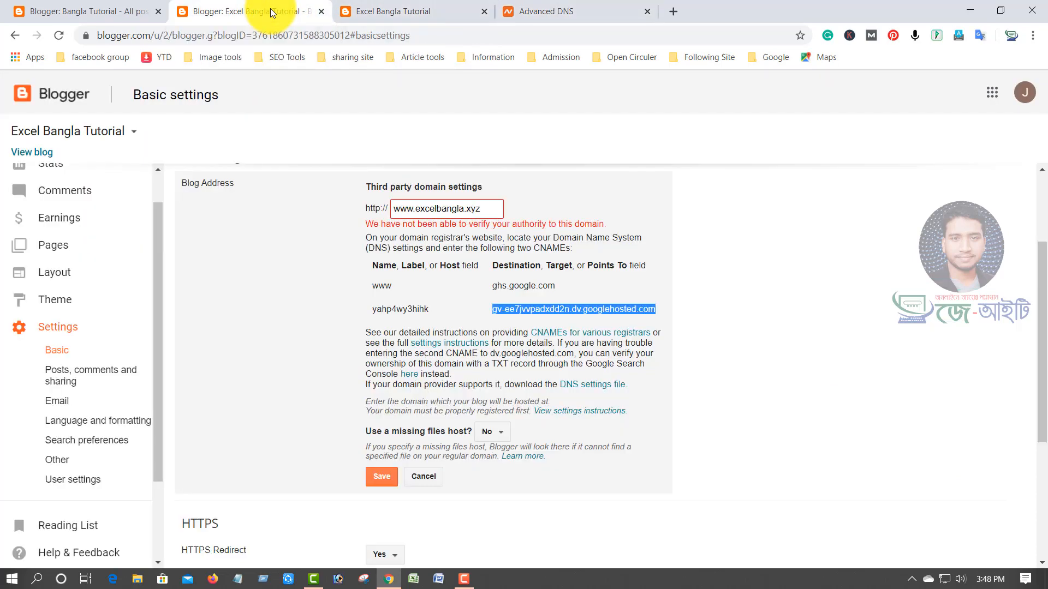
click(382, 479)
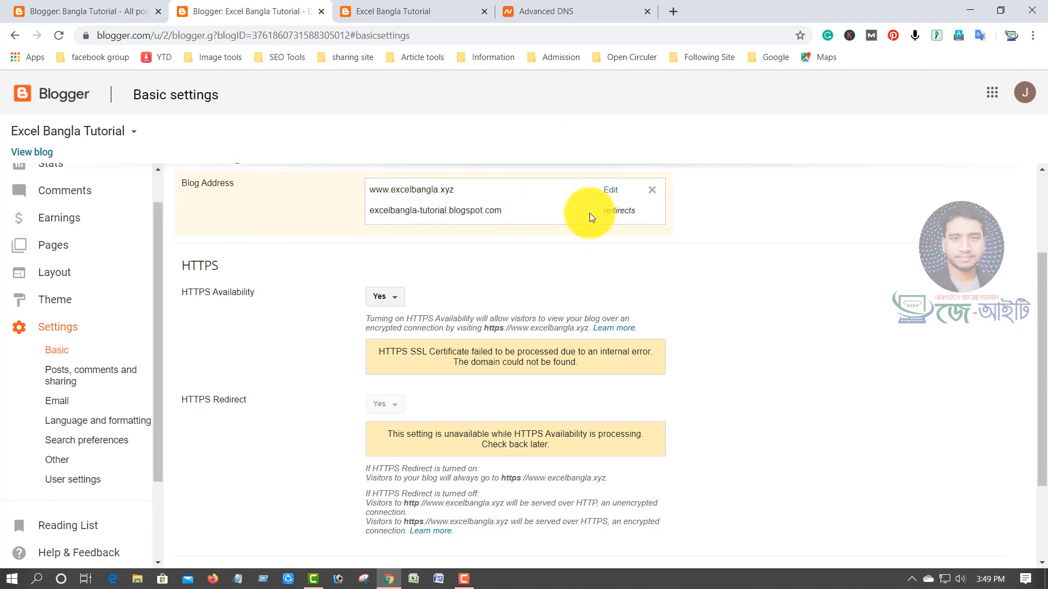
scroll(204, 181, up, 3)
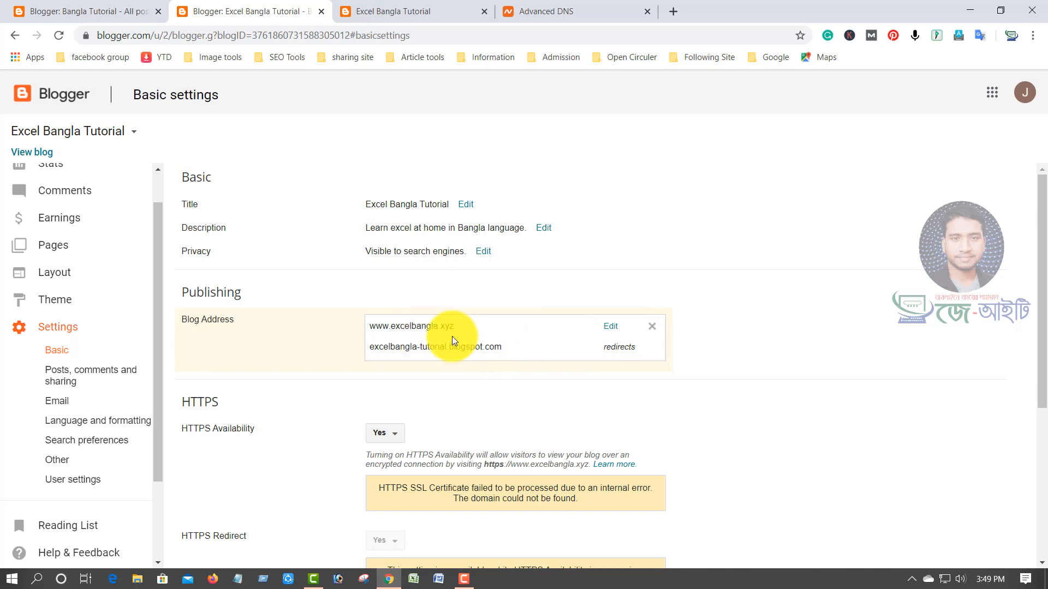
drag(371, 327, 471, 330)
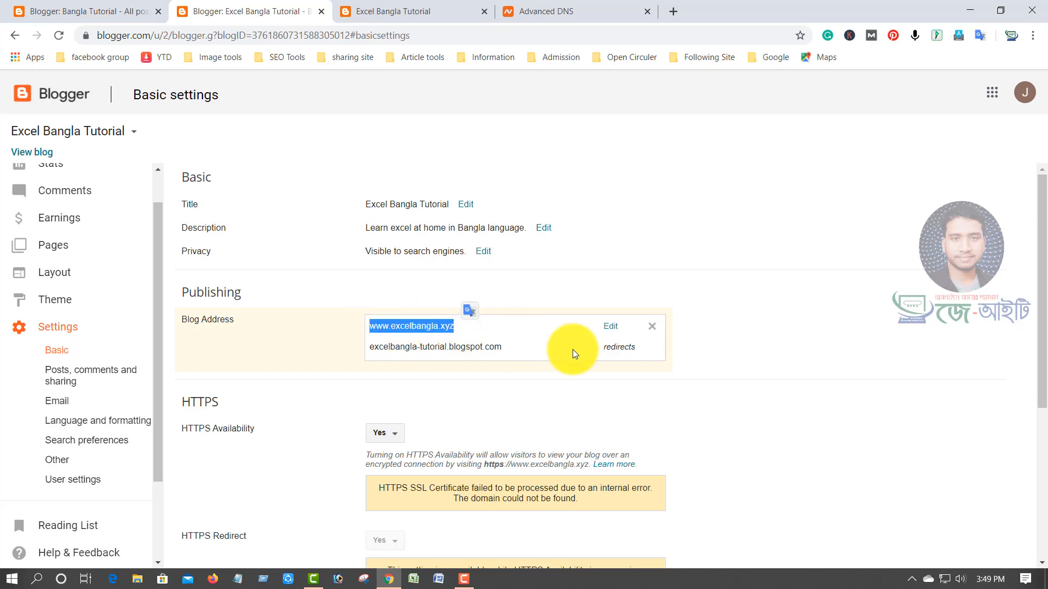
click(759, 360)
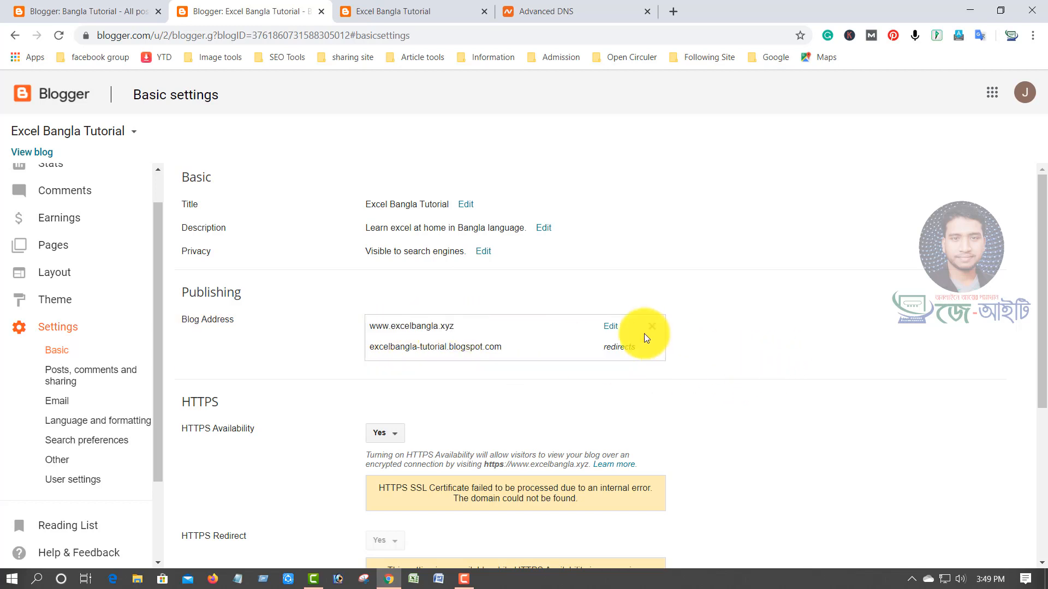
click(611, 327)
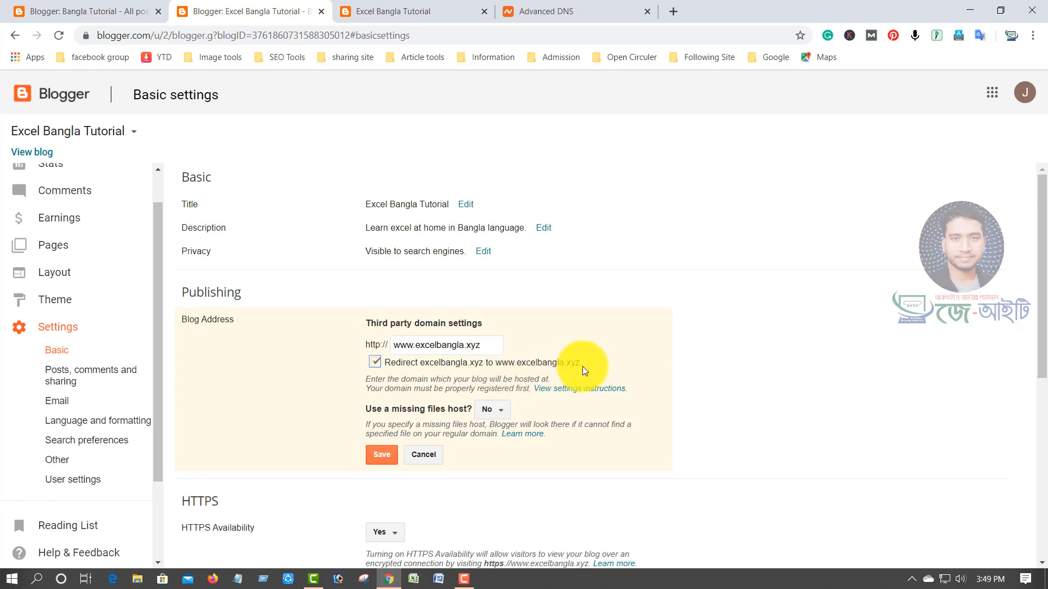
click(383, 455)
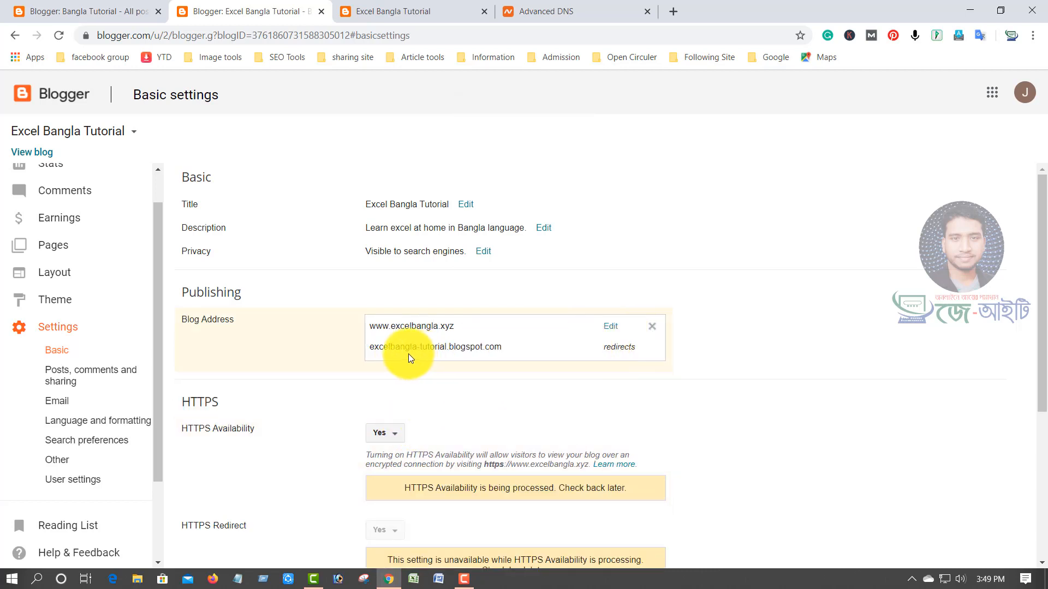
Review the blog address redirect and the HTTPS Availability and HTTPS Redirect settings
double_click(614, 347)
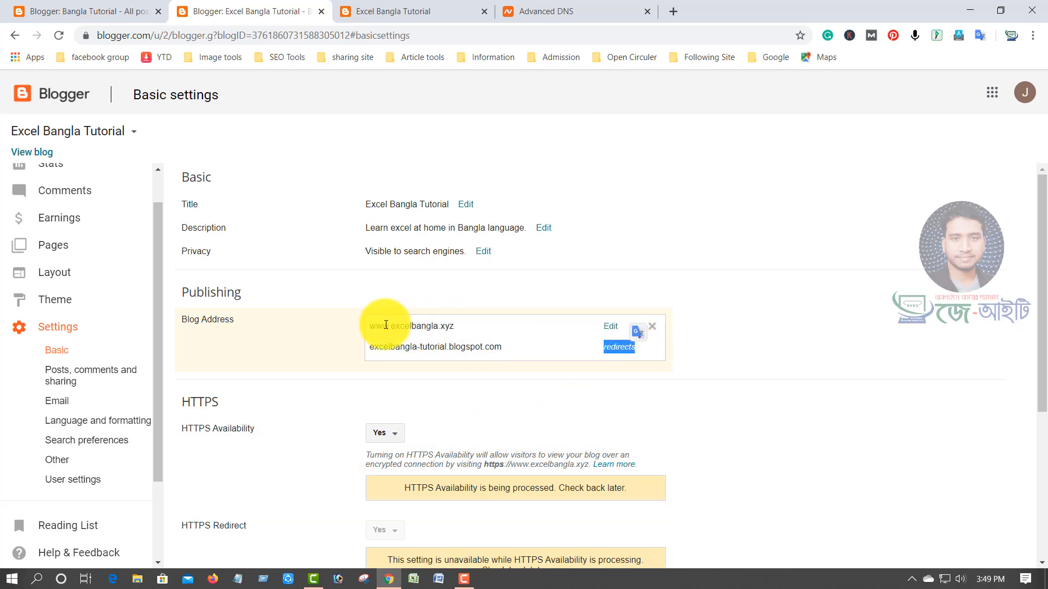
drag(392, 326, 368, 326)
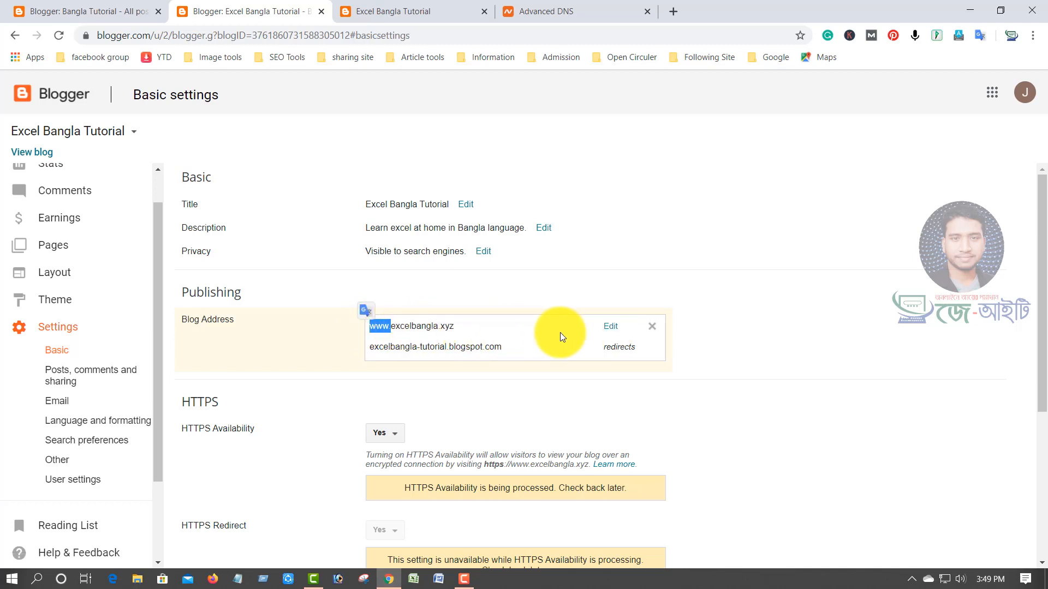
scroll(398, 388, down, 4)
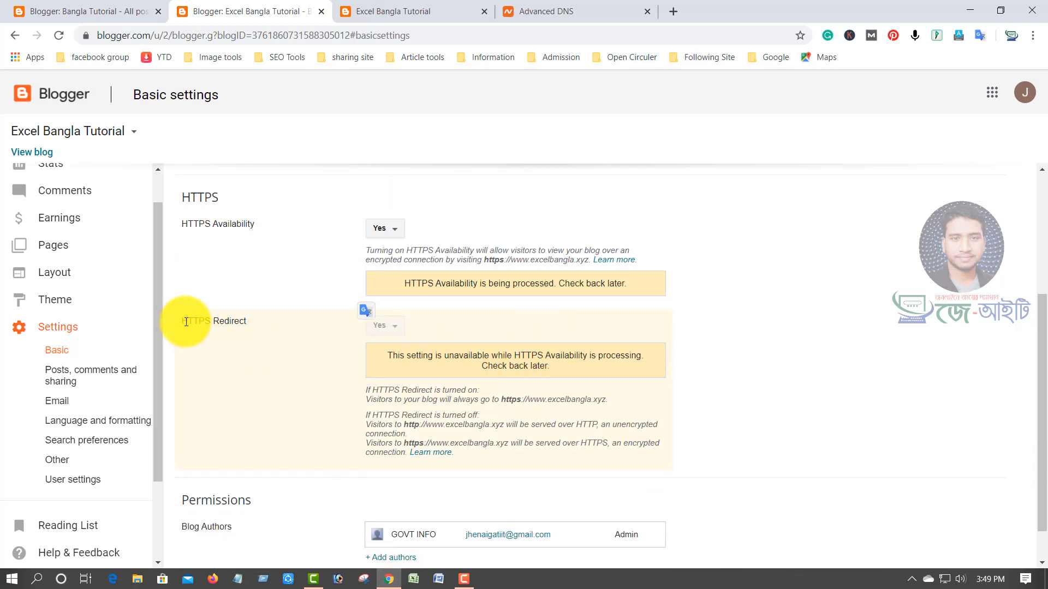
drag(186, 322, 246, 322)
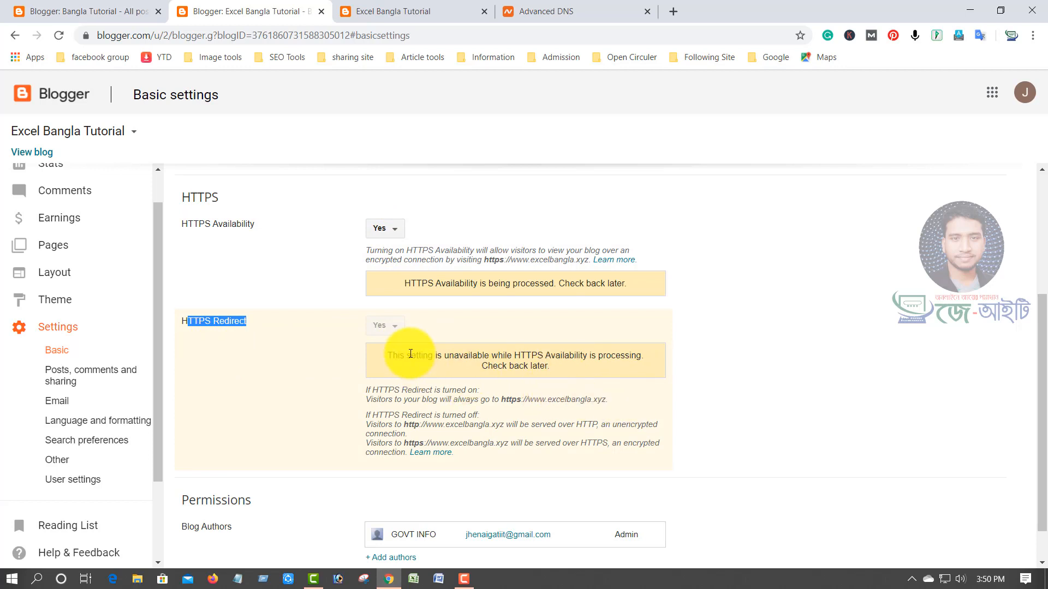
click(790, 289)
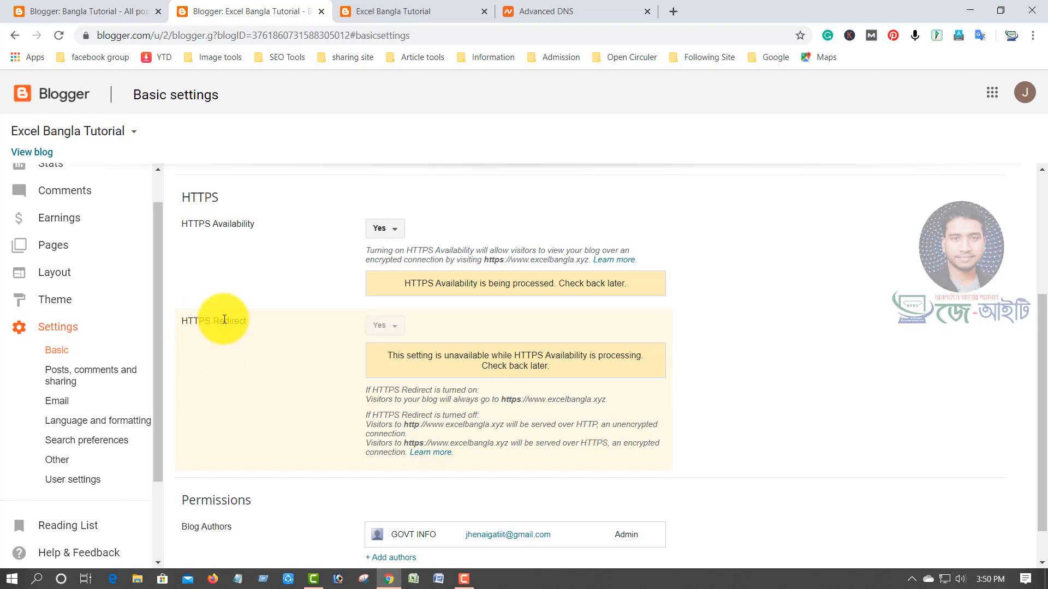
scroll(266, 263, up, 4)
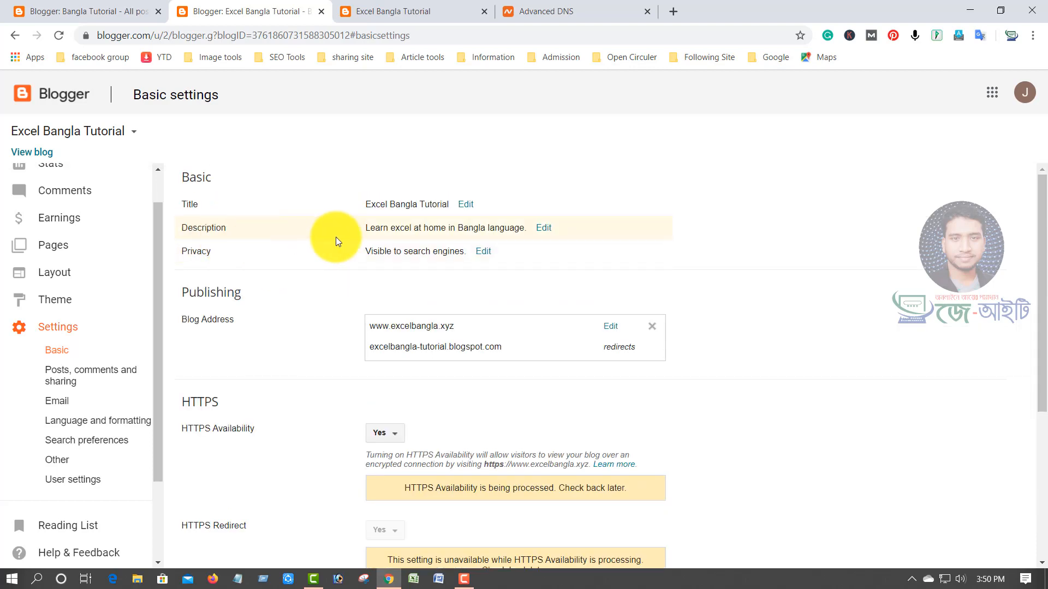
scroll(179, 424, down, 1)
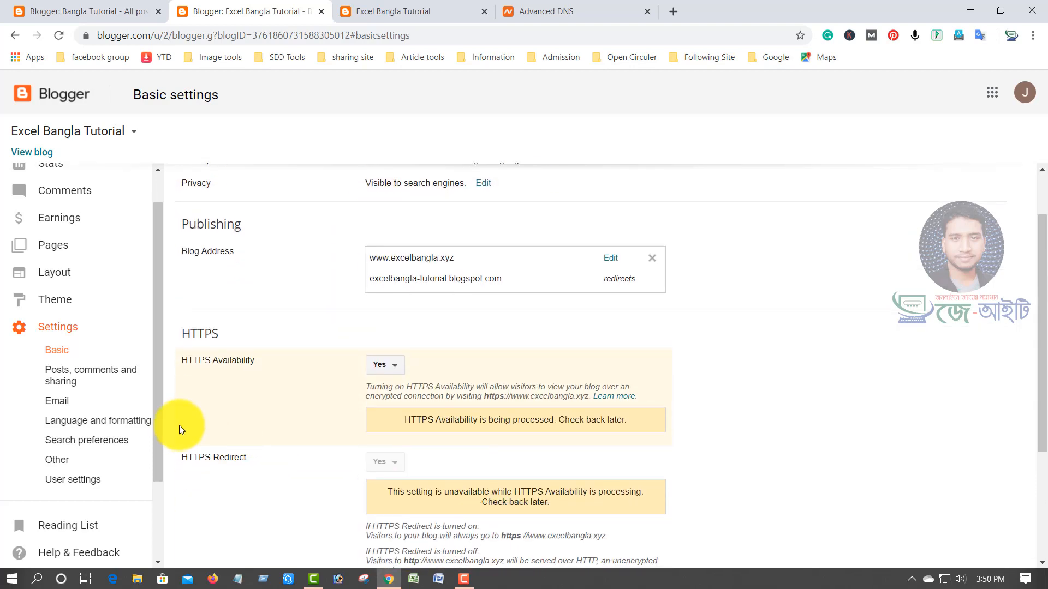
scroll(218, 409, up, 1)
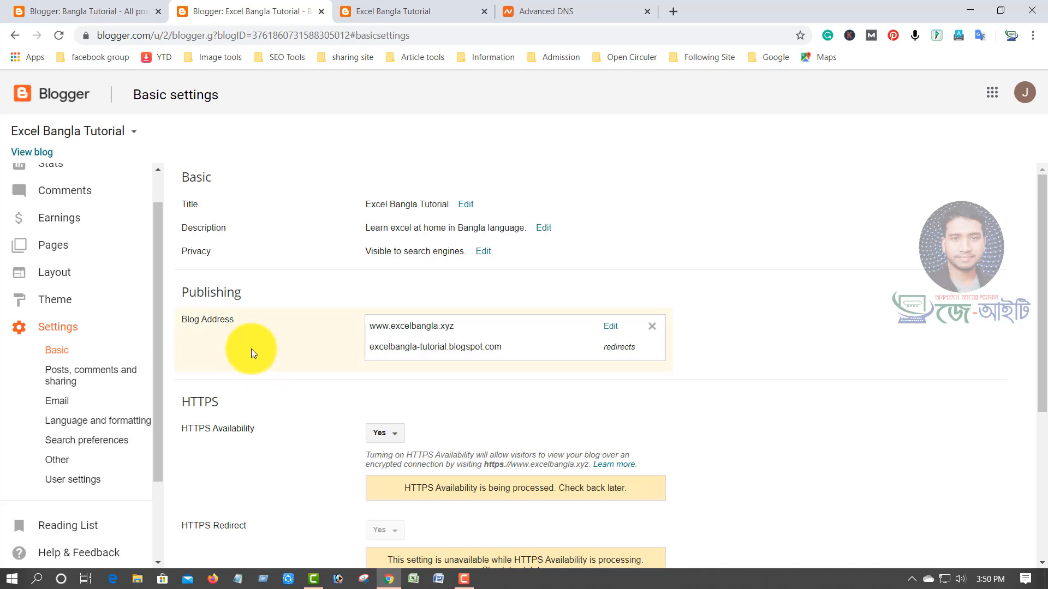
View the blog from Blogger, check its web address, and reload the homepage at excelbangla.xyz
click(48, 157)
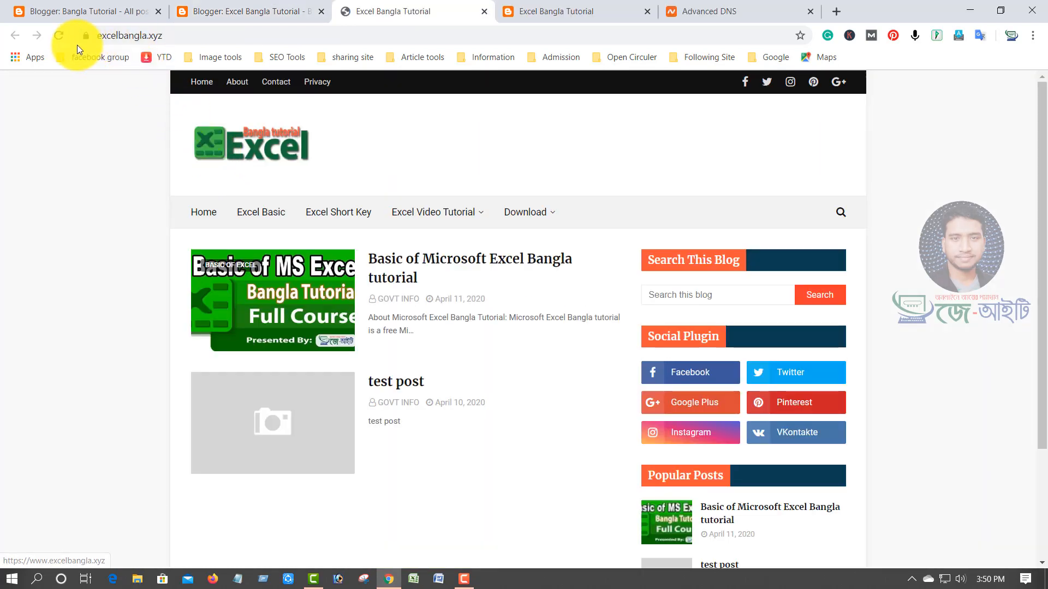
click(264, 12)
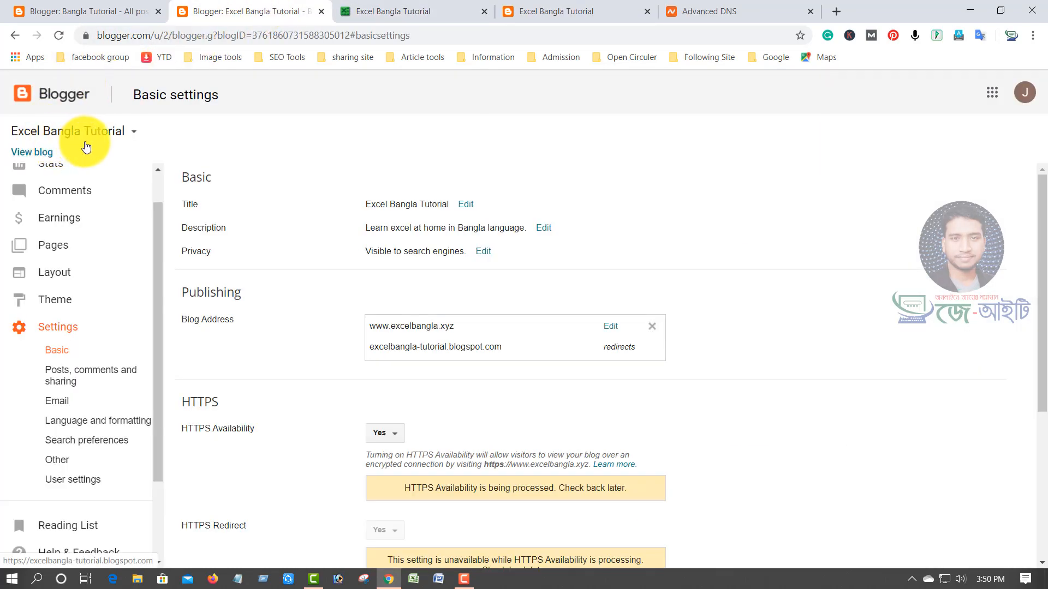
click(392, 12)
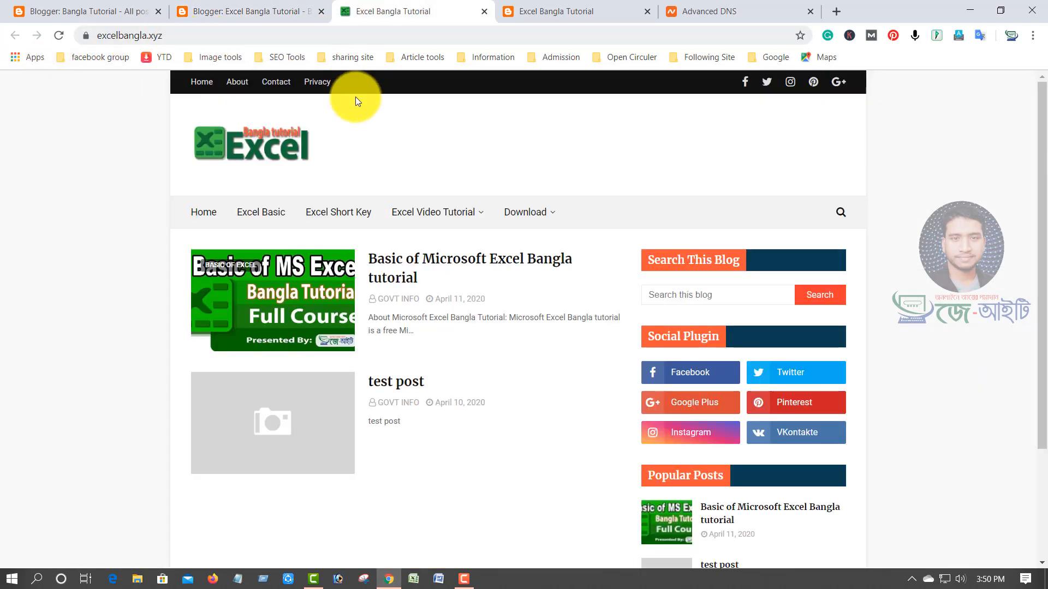
drag(89, 36, 171, 36)
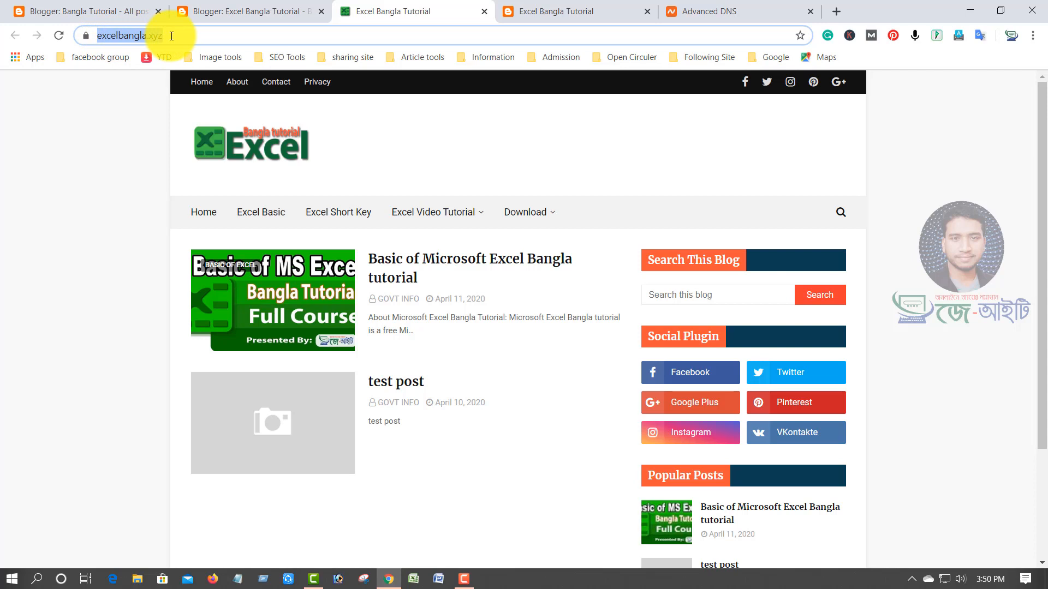
click(363, 172)
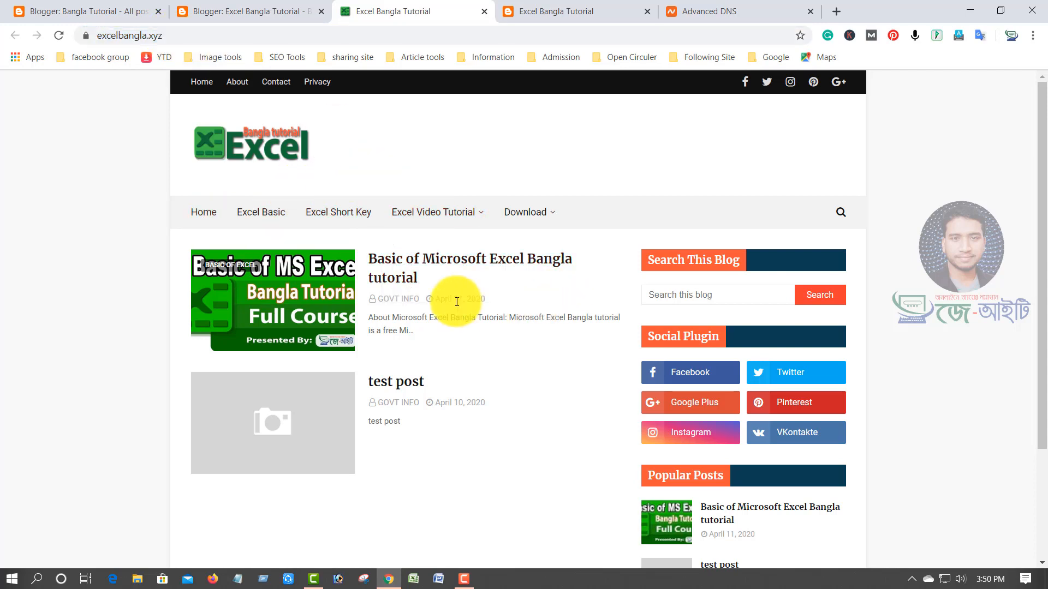
click(199, 36)
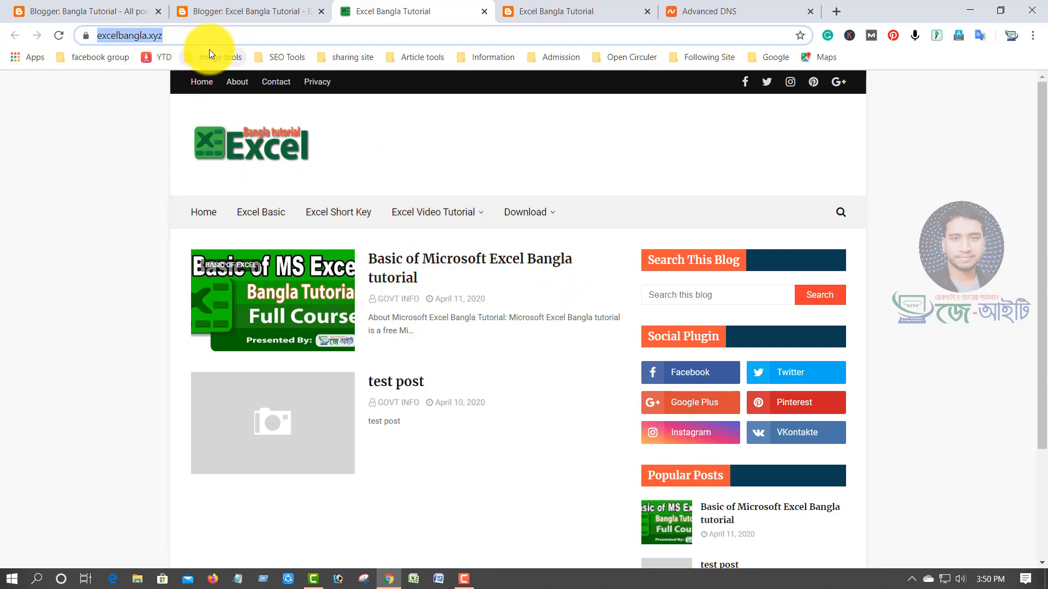
key(Return)
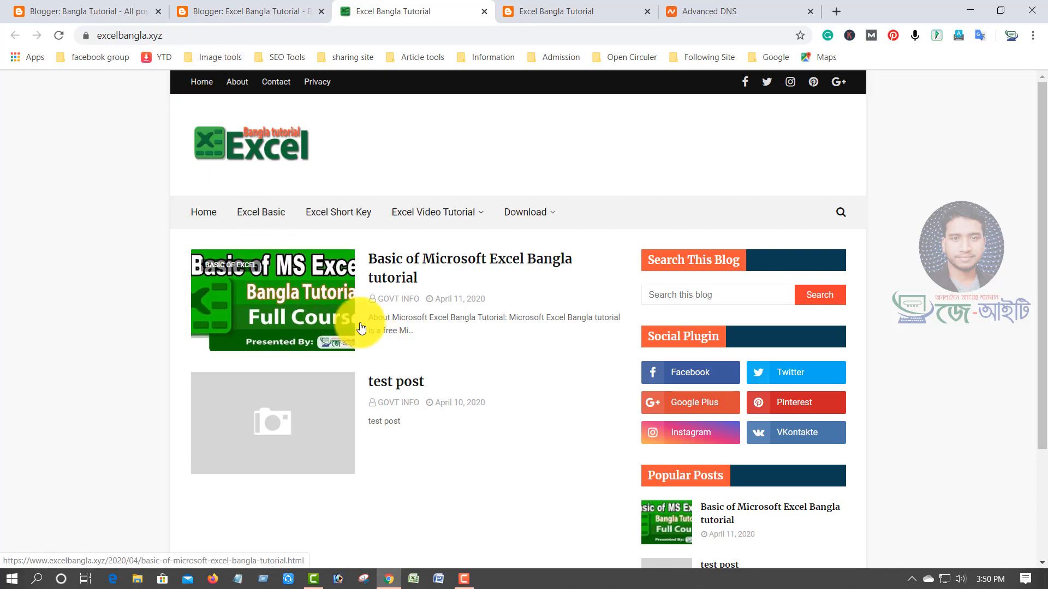
Open the post "Basic of Microsoft Excel Bangla tutorial" and examine its content and the domain in its web address
click(443, 268)
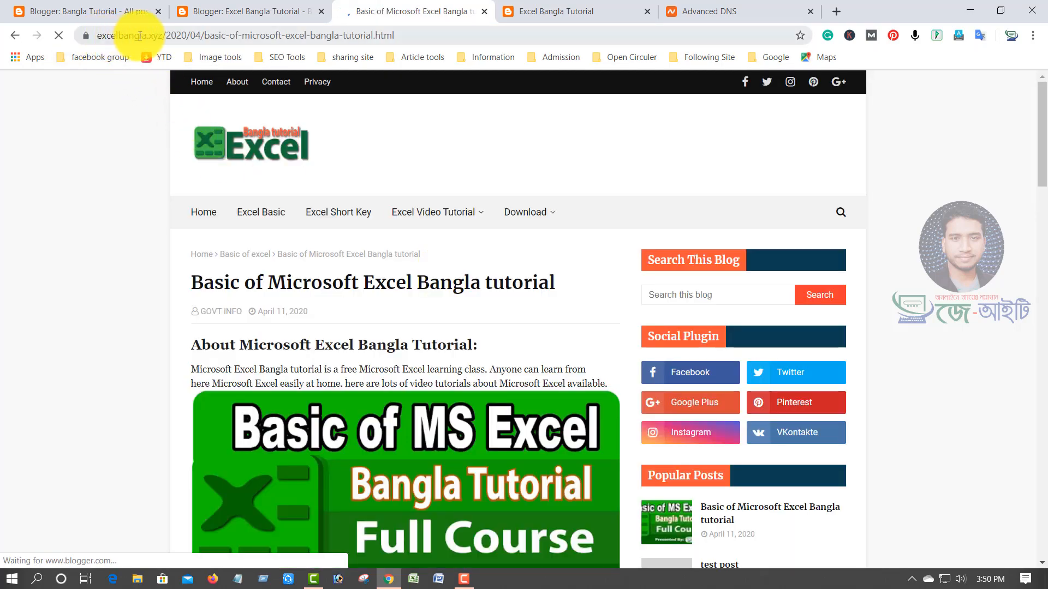
drag(163, 36, 415, 35)
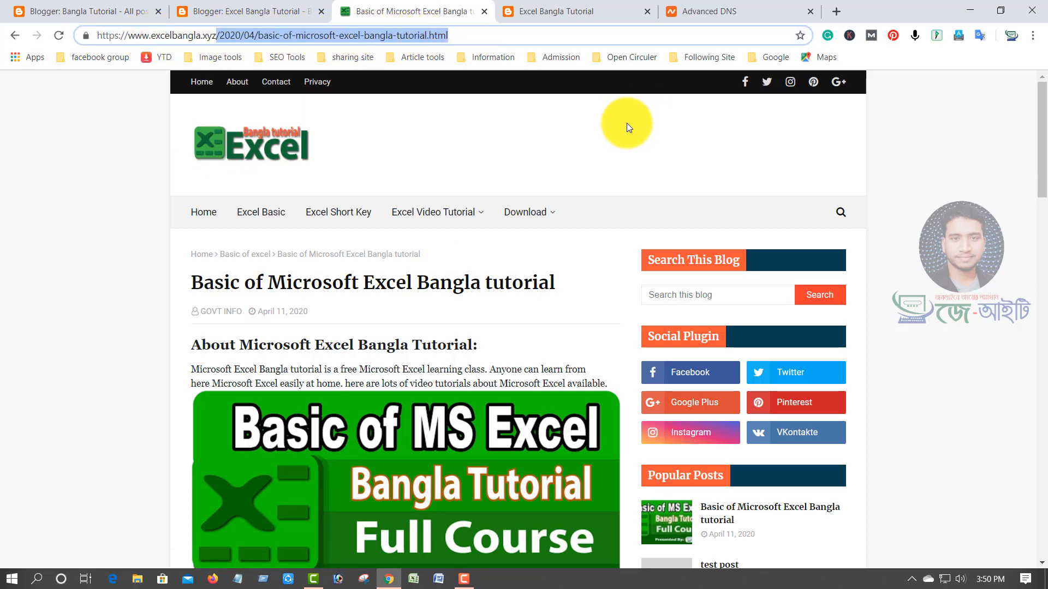
scroll(562, 298, down, 5)
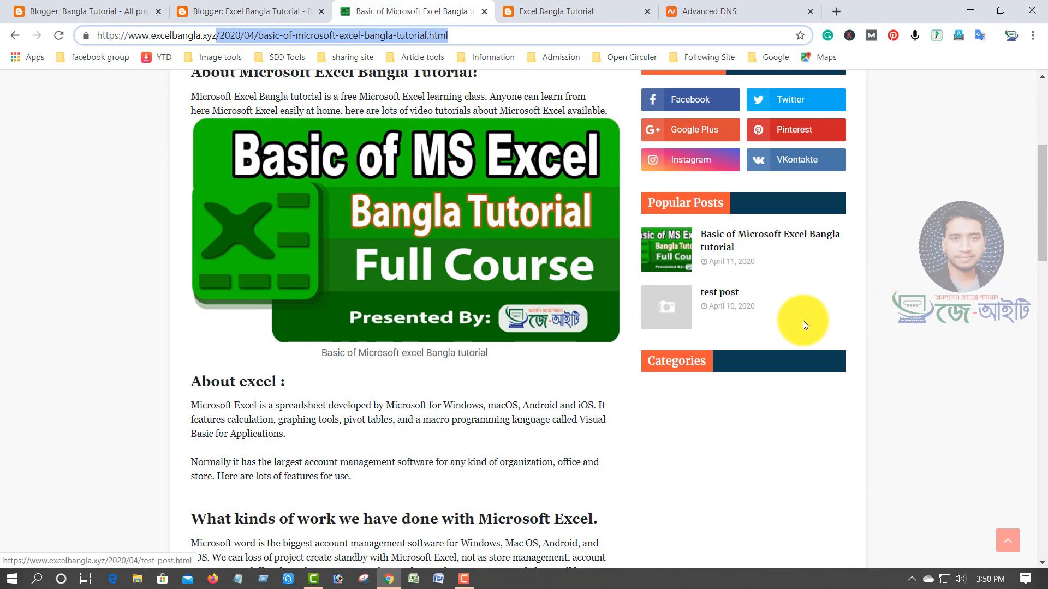
scroll(744, 306, up, 4)
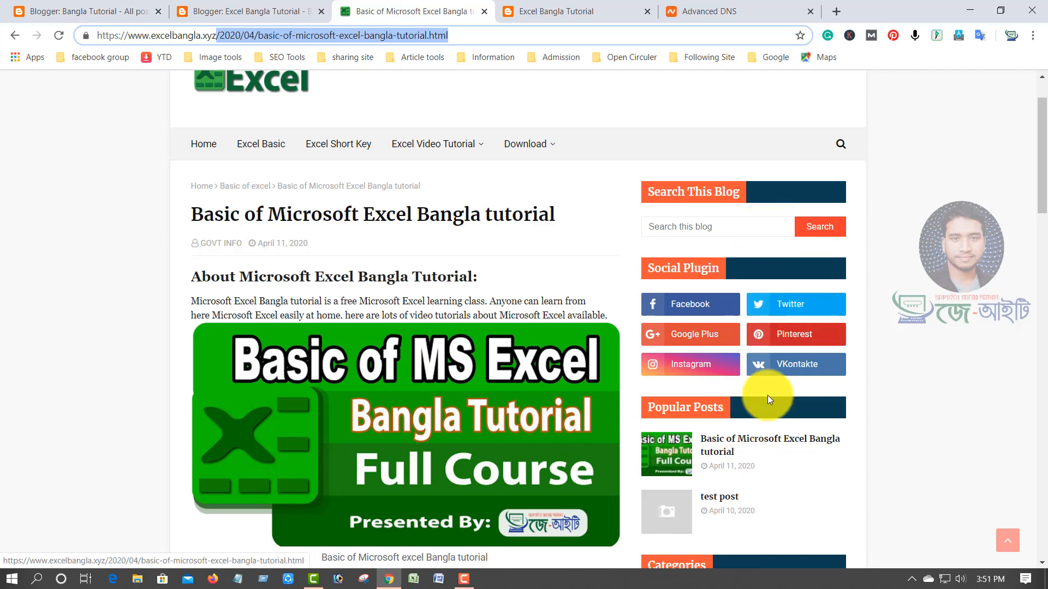
scroll(693, 378, up, 1)
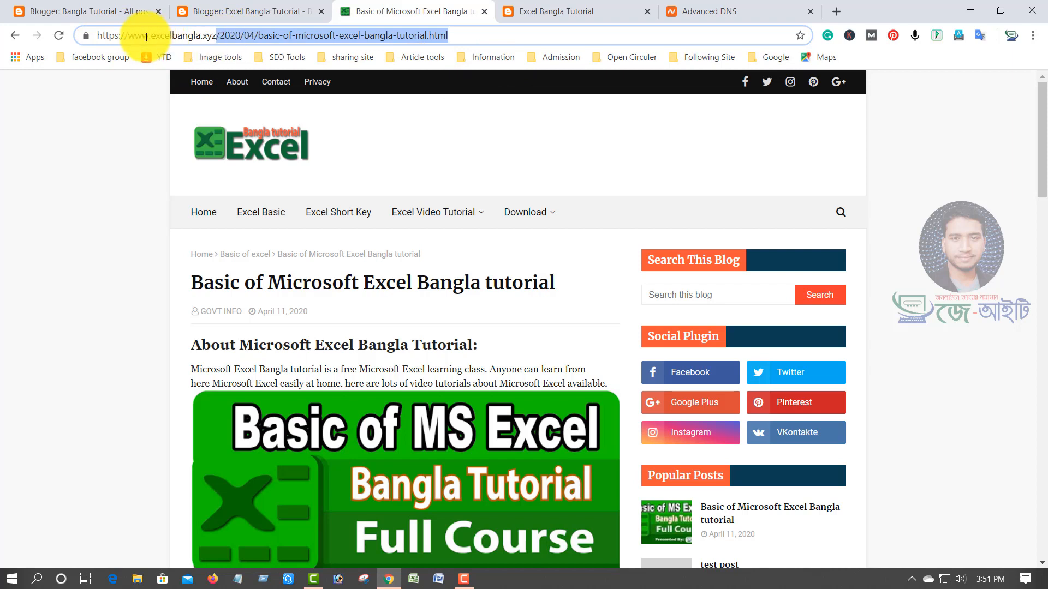
drag(142, 36, 217, 33)
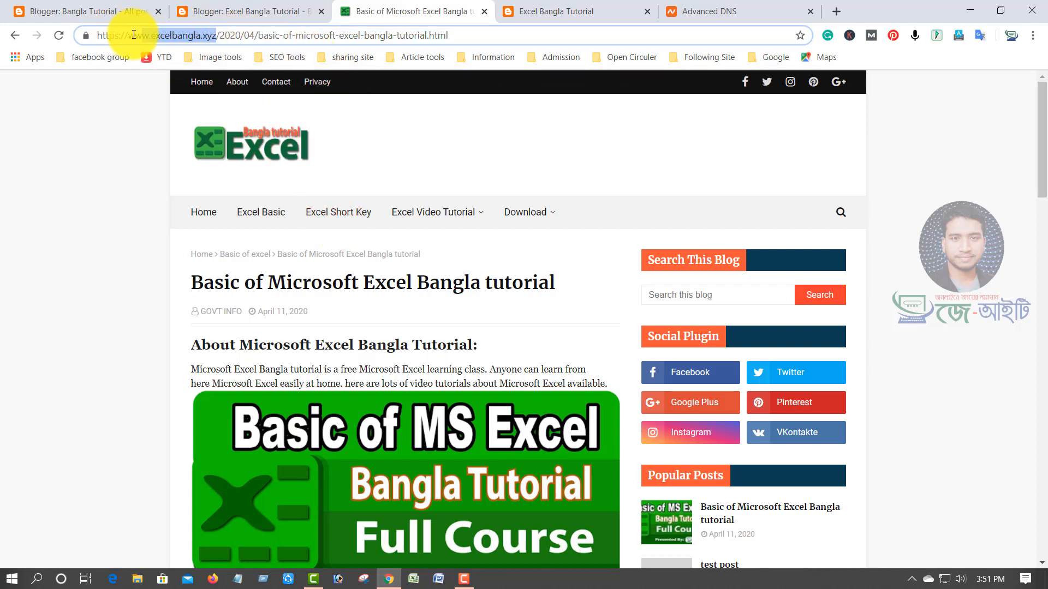
click(214, 35)
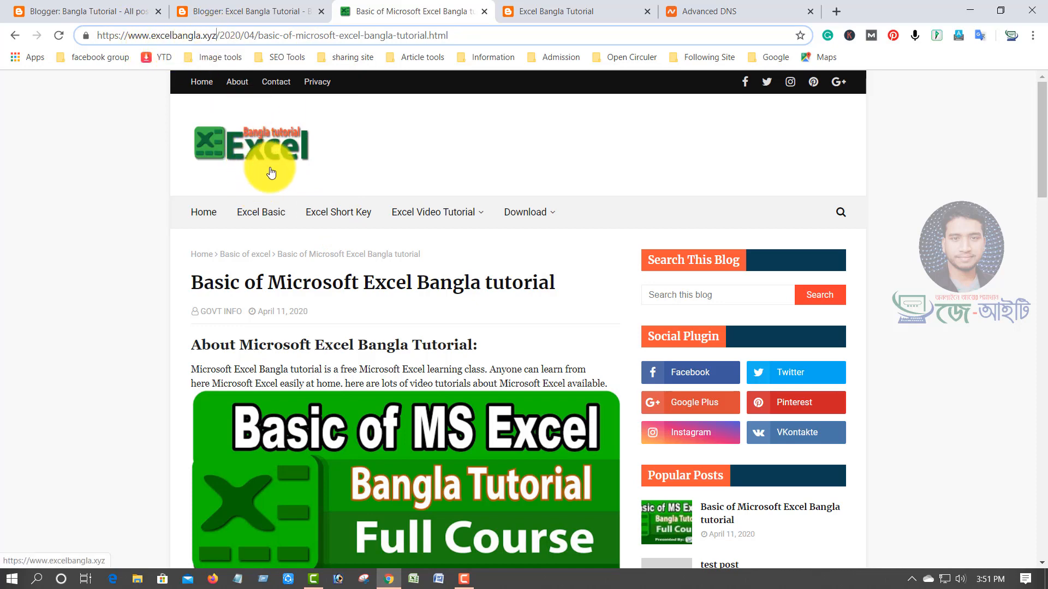
scroll(344, 267, down, 9)
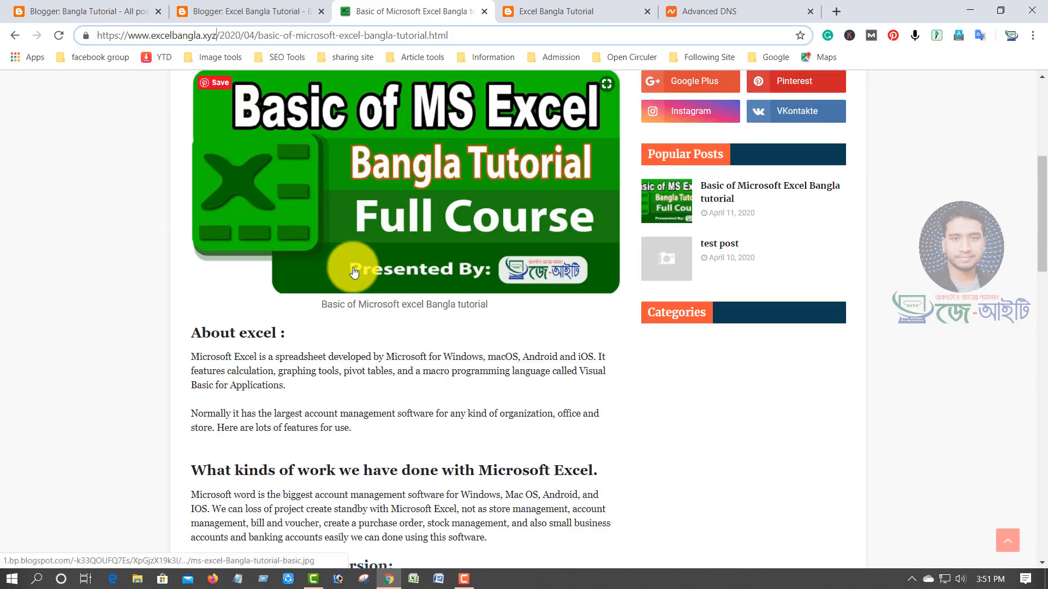
scroll(409, 269, up, 3)
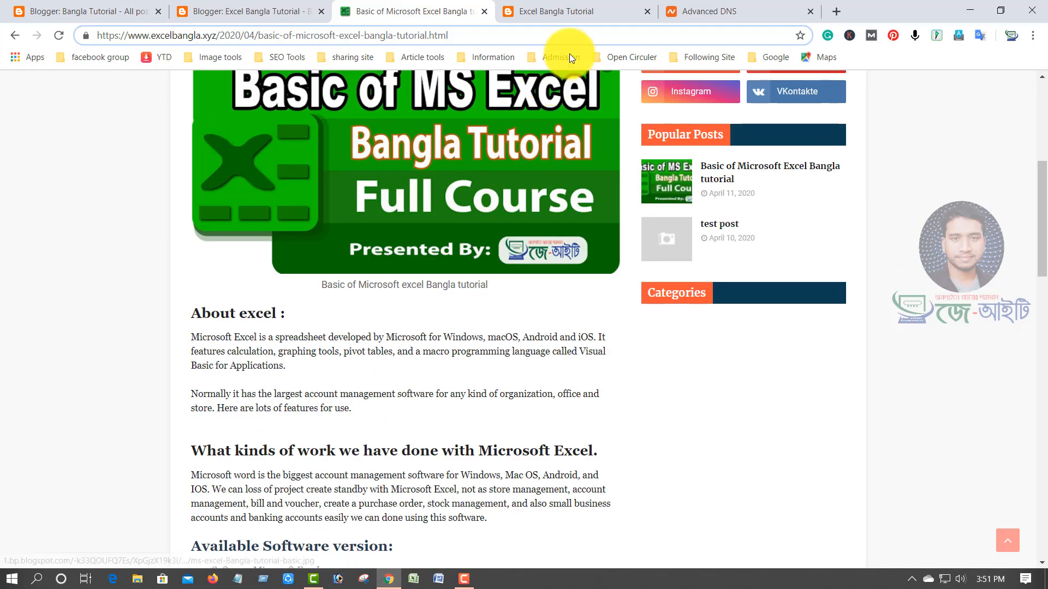
Switch to the other open blog page and use its address bar to search Google for "excel basic tutorial"
click(571, 9)
drag(479, 36, 91, 13)
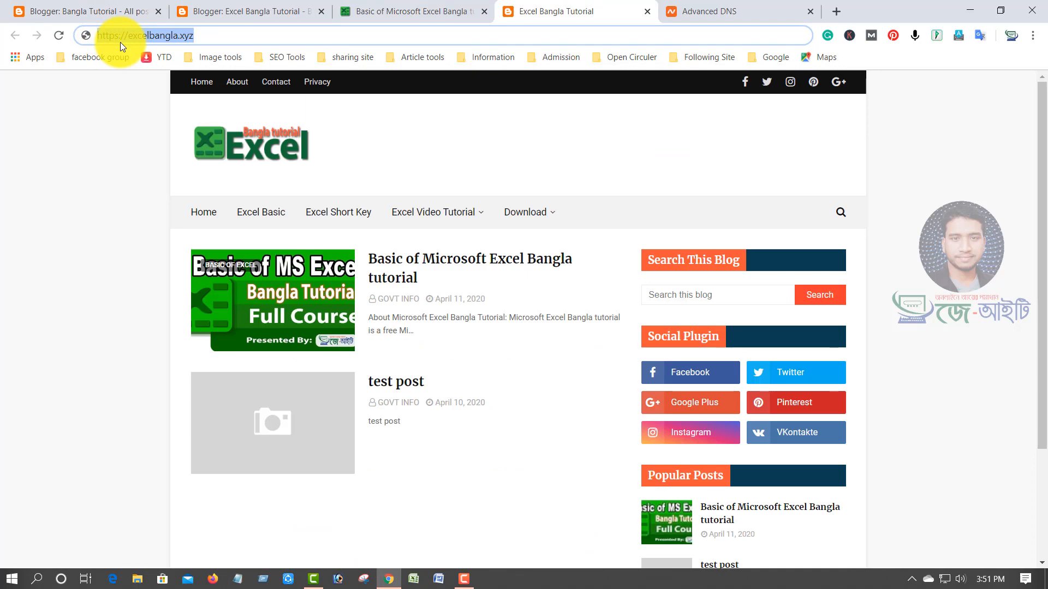
text(exce)
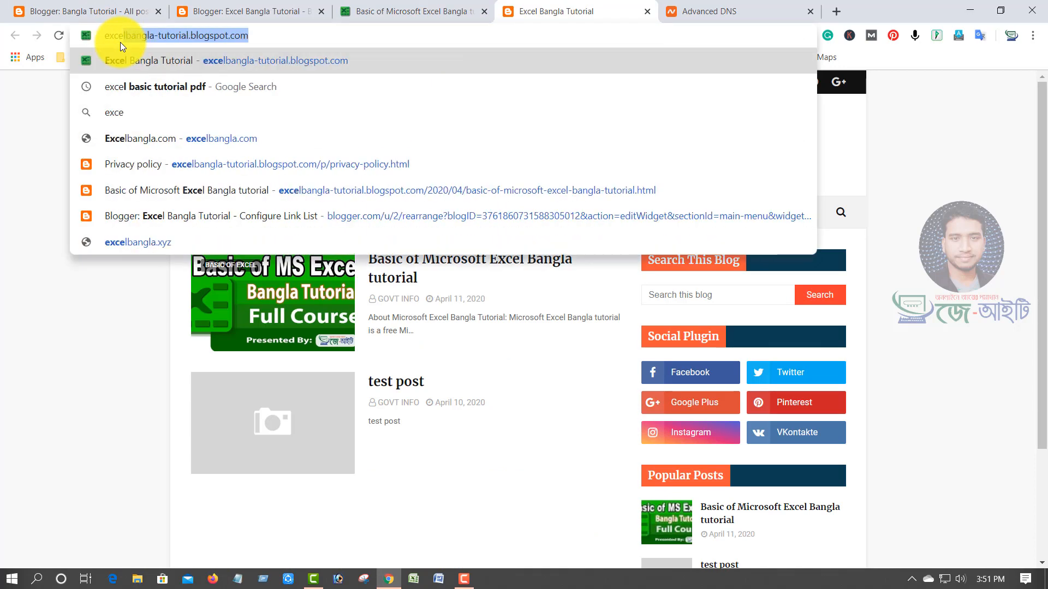
text(l)
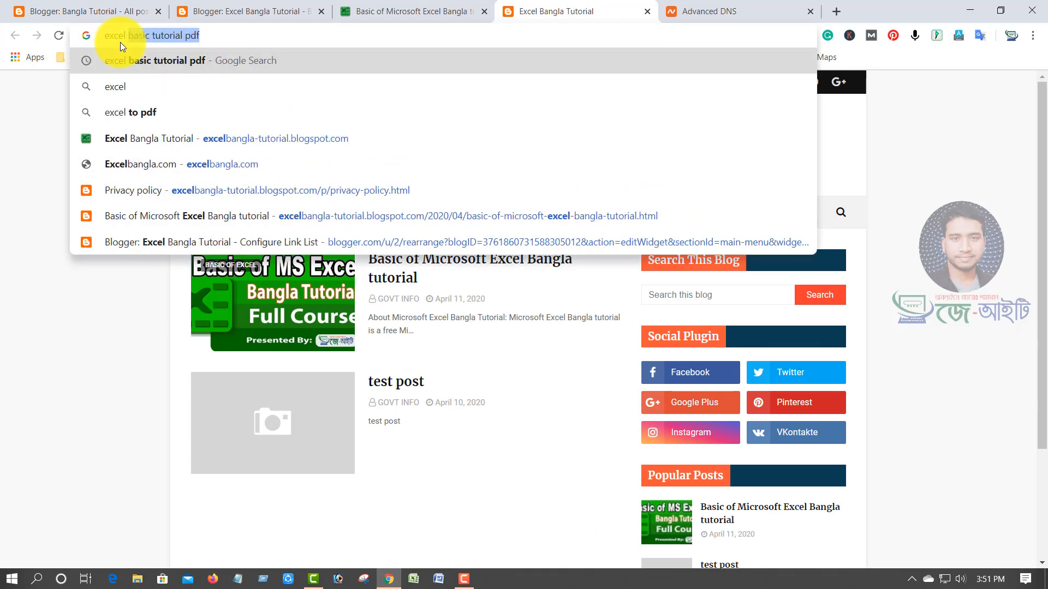
click(221, 33)
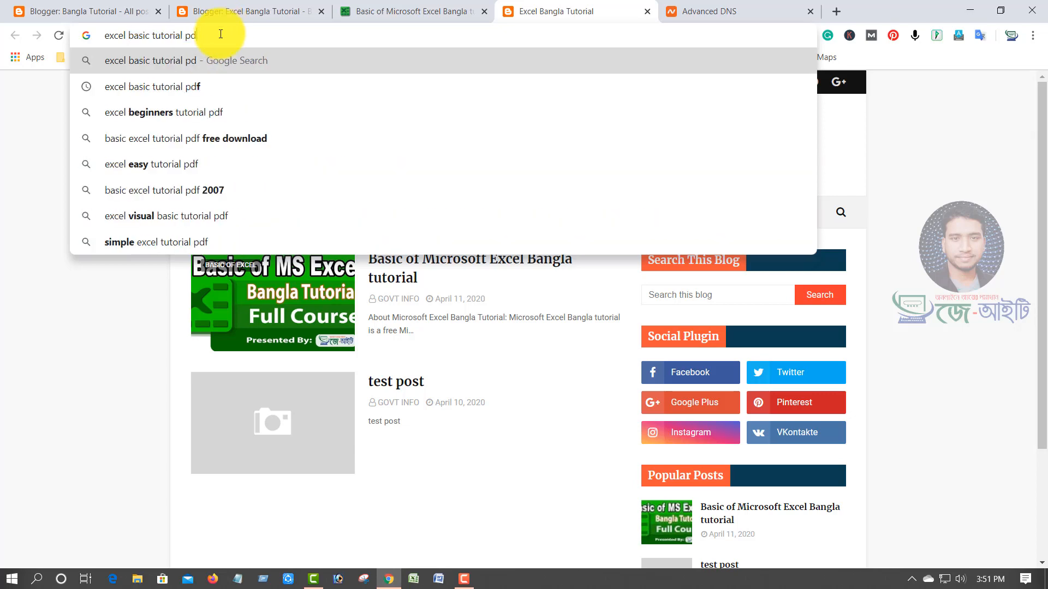
key(BackSpace)
key(BackSpace)
key(BackSpace)
key(BackSpace)
key(Return)
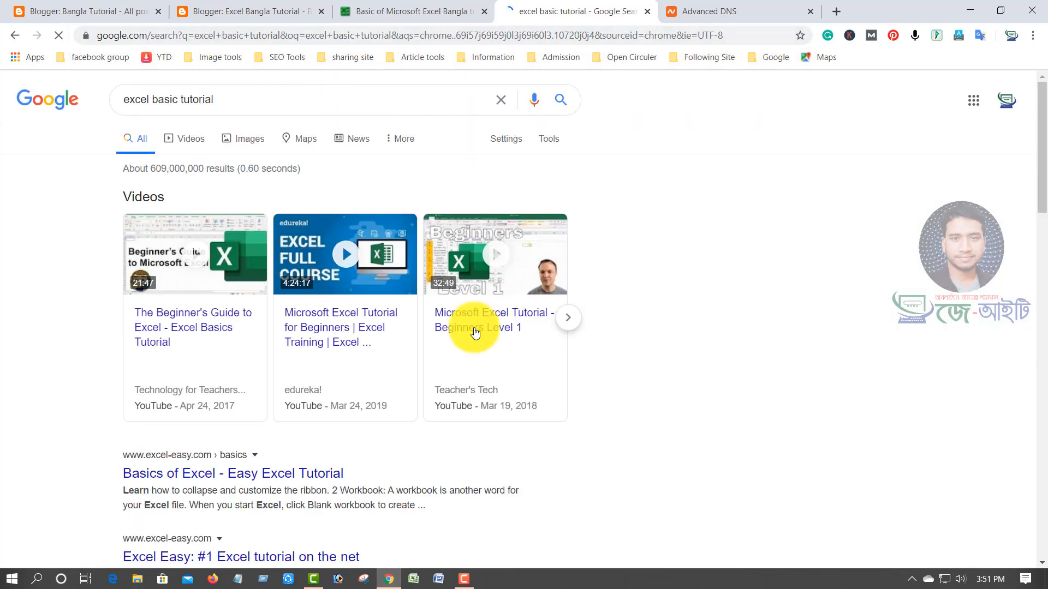
Look through the Google results for "excel basic tutorial" and examine the domains of the listed sites
scroll(358, 395, down, 1)
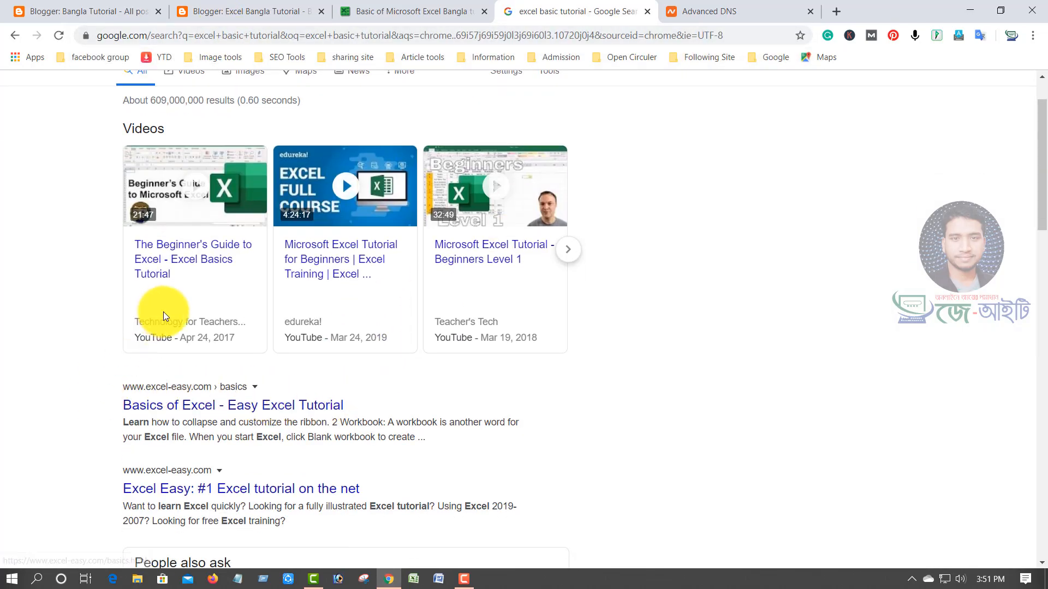
scroll(163, 415, down, 1)
scroll(241, 409, down, 6)
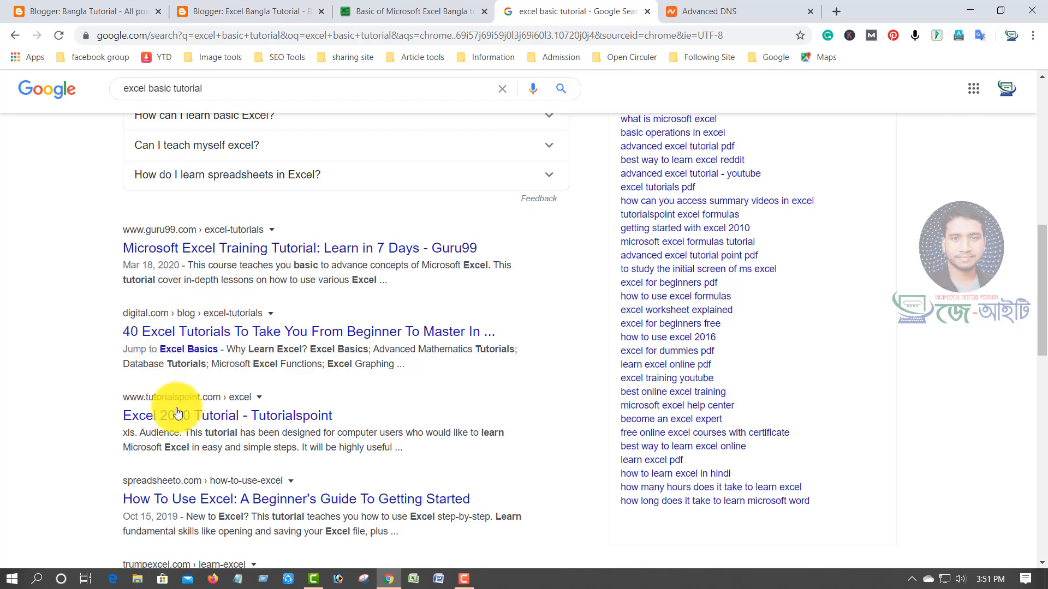
scroll(316, 363, down, 1)
scroll(314, 363, down, 2)
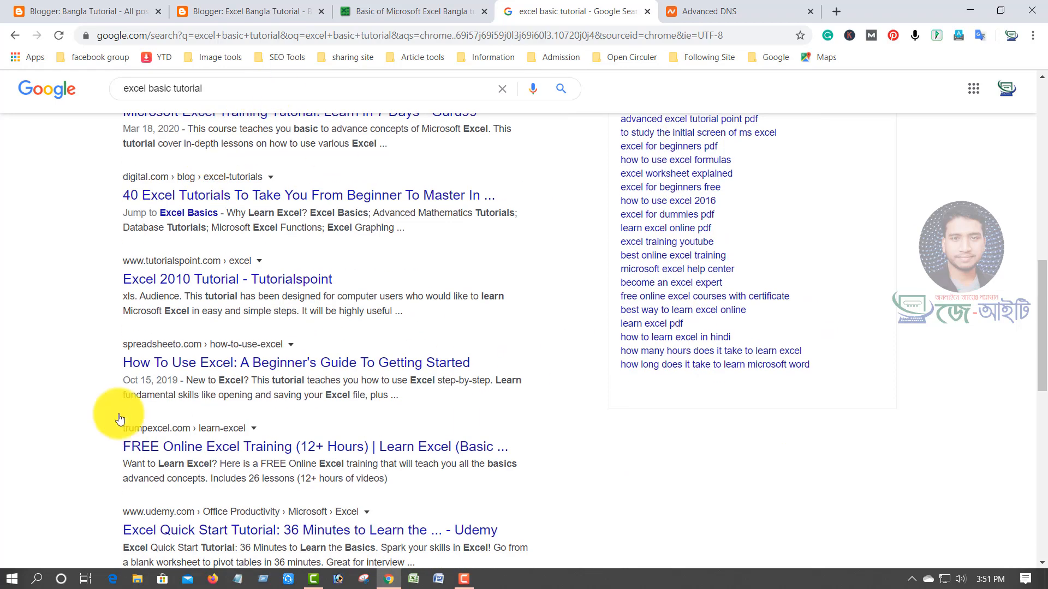
scroll(246, 398, down, 3)
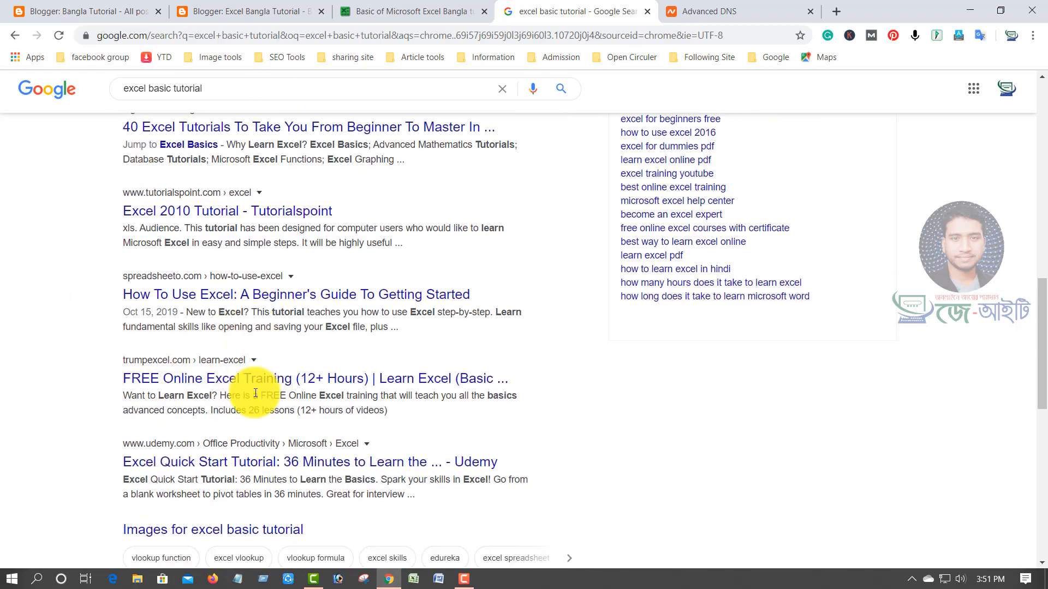
scroll(261, 396, up, 2)
scroll(262, 389, up, 8)
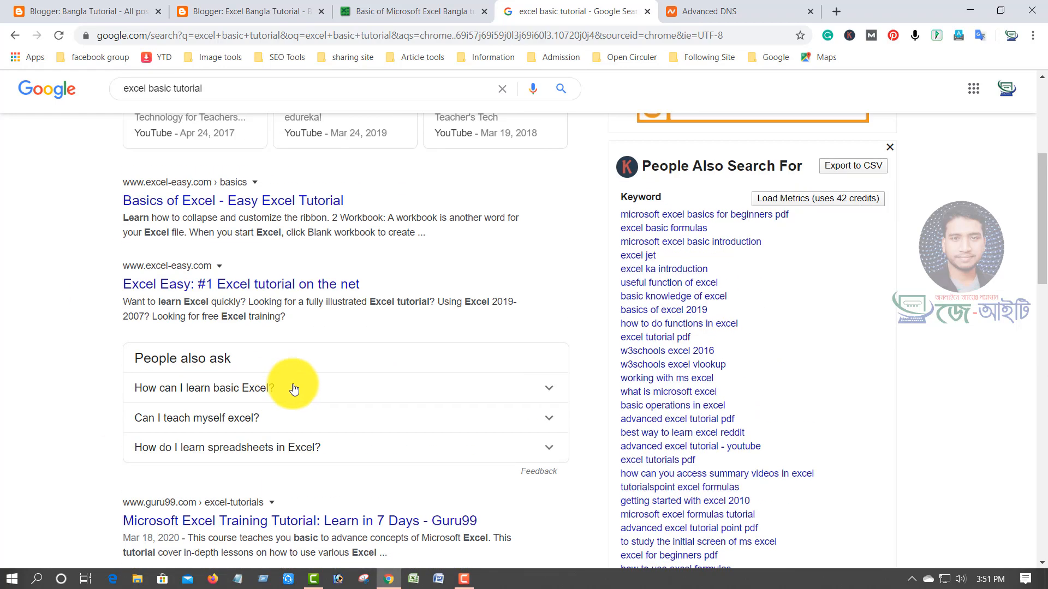
scroll(305, 379, up, 1)
scroll(314, 369, up, 4)
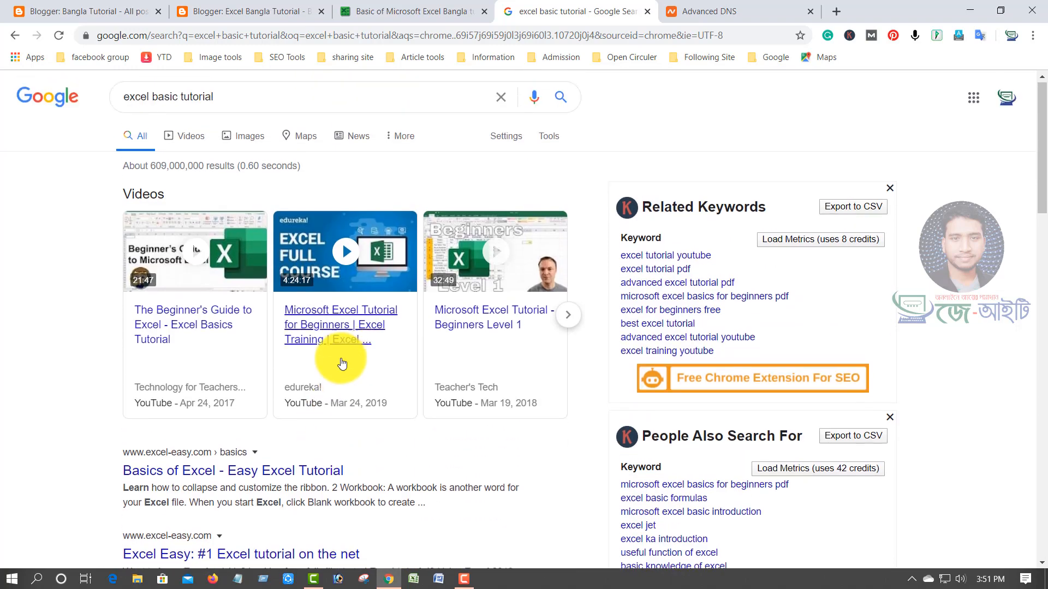